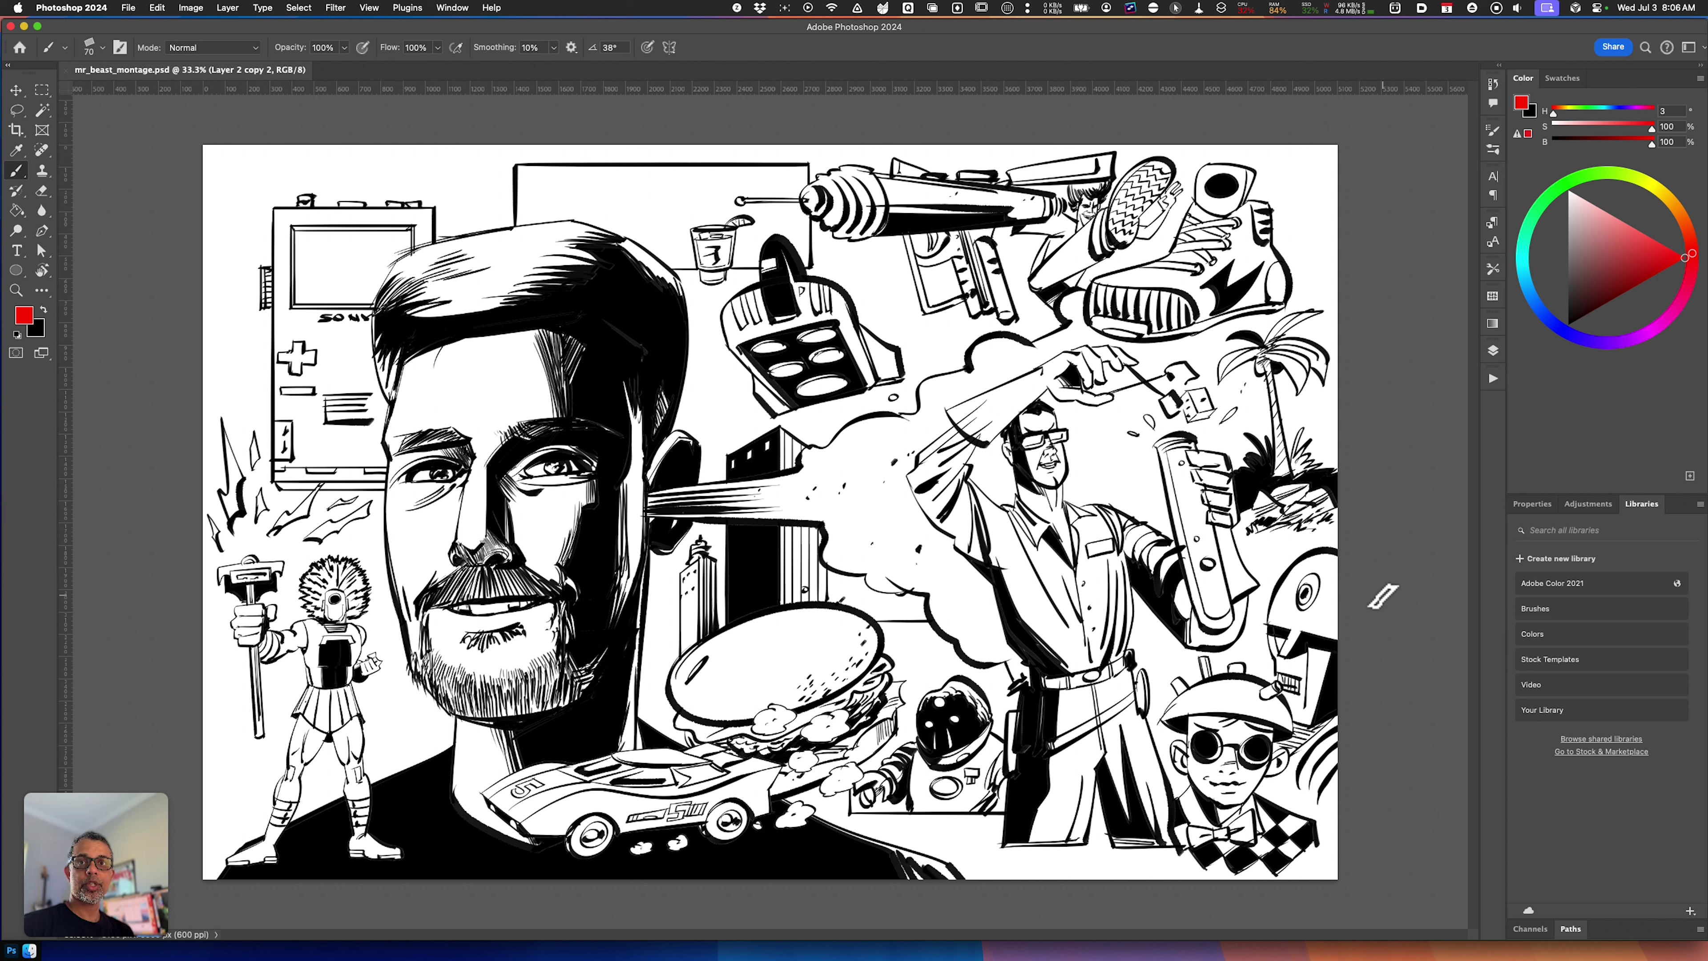
# Browse the Debaser-ColourLibrary halftone pattern folders in the Patterns panel
pyautogui.click(1494, 302)
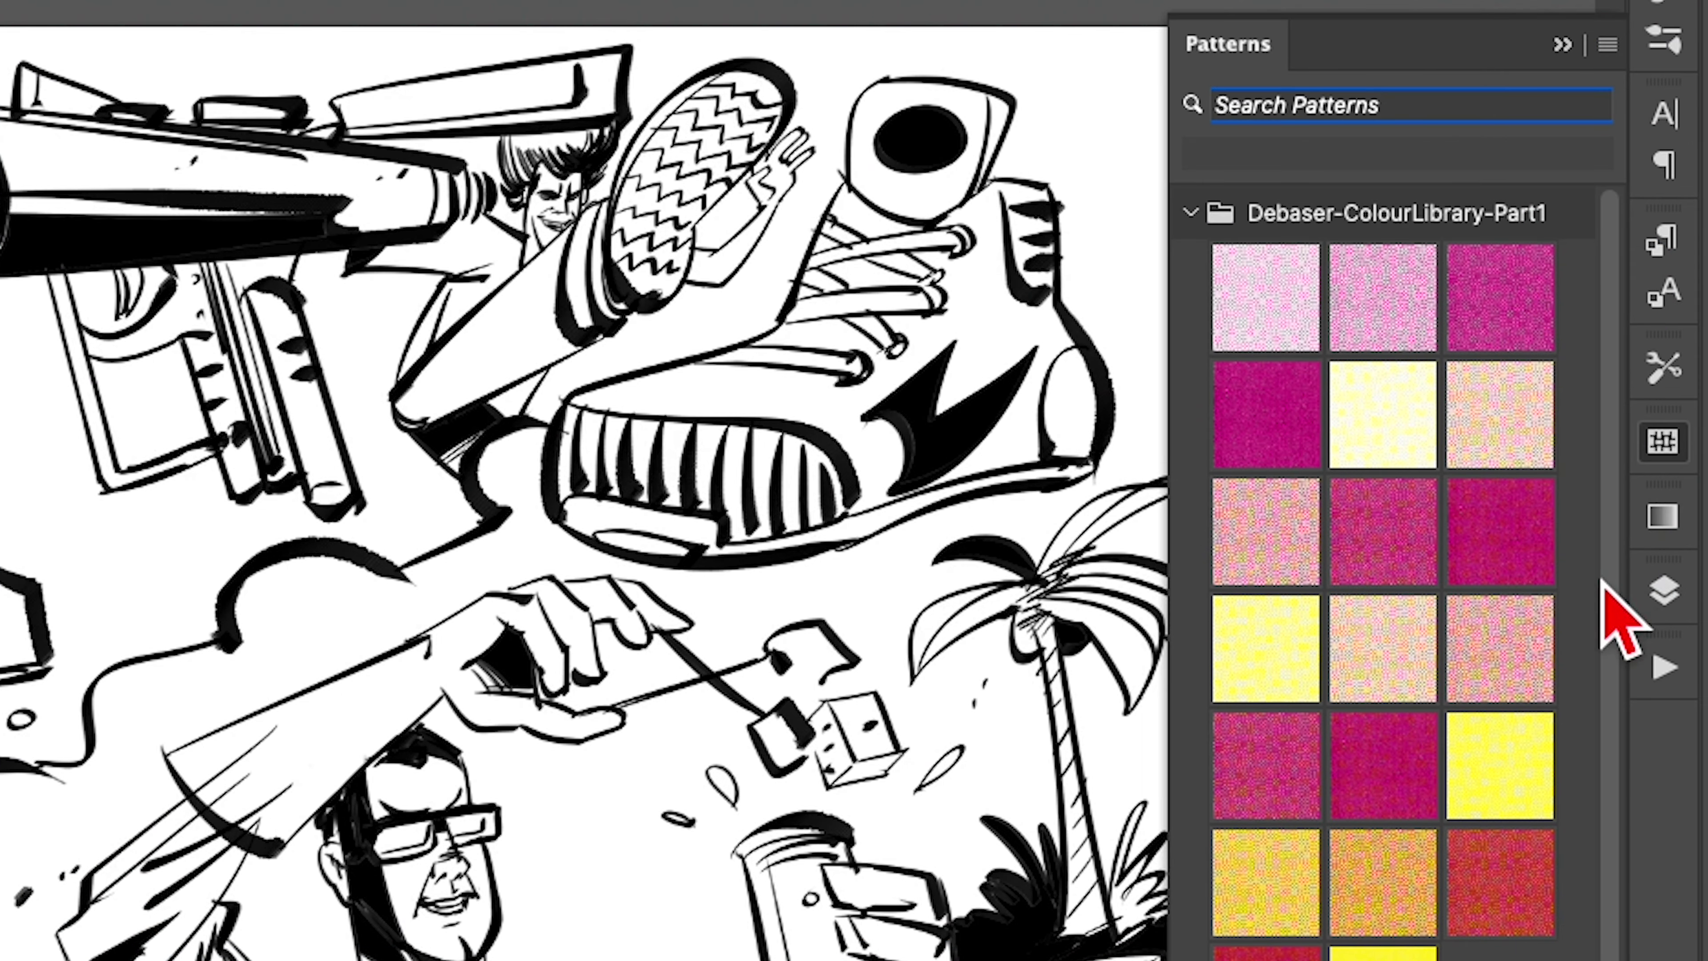
pyautogui.scroll(-15, 1614, 673)
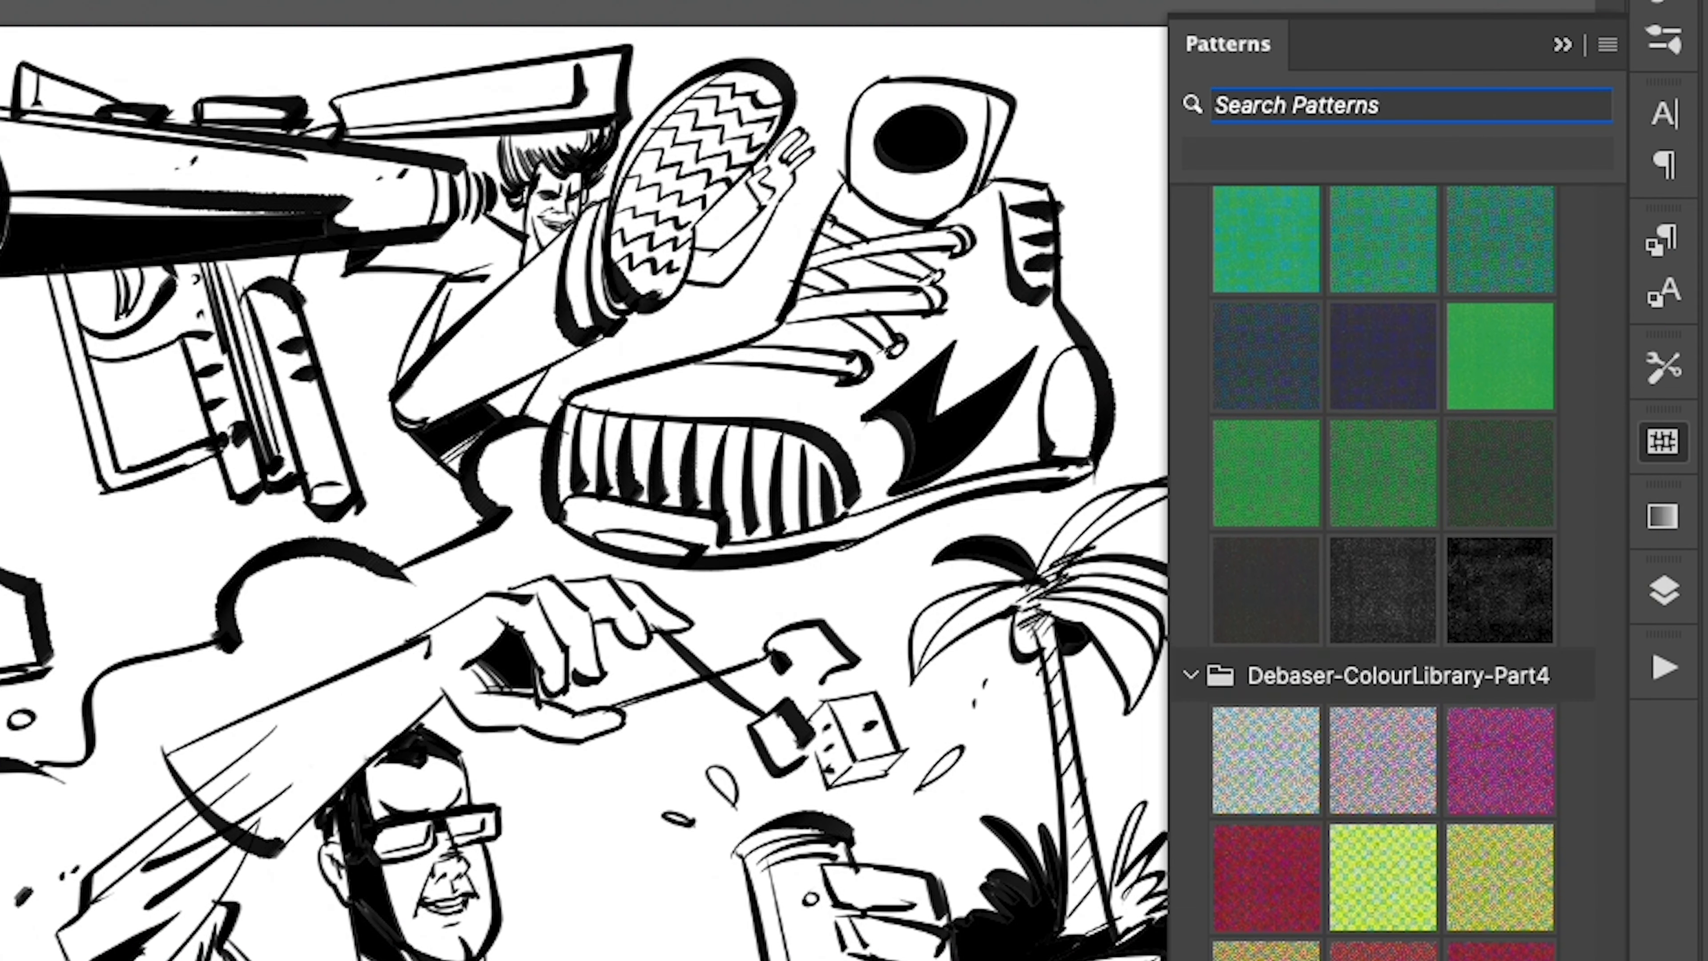
pyautogui.scroll(15, 1614, 673)
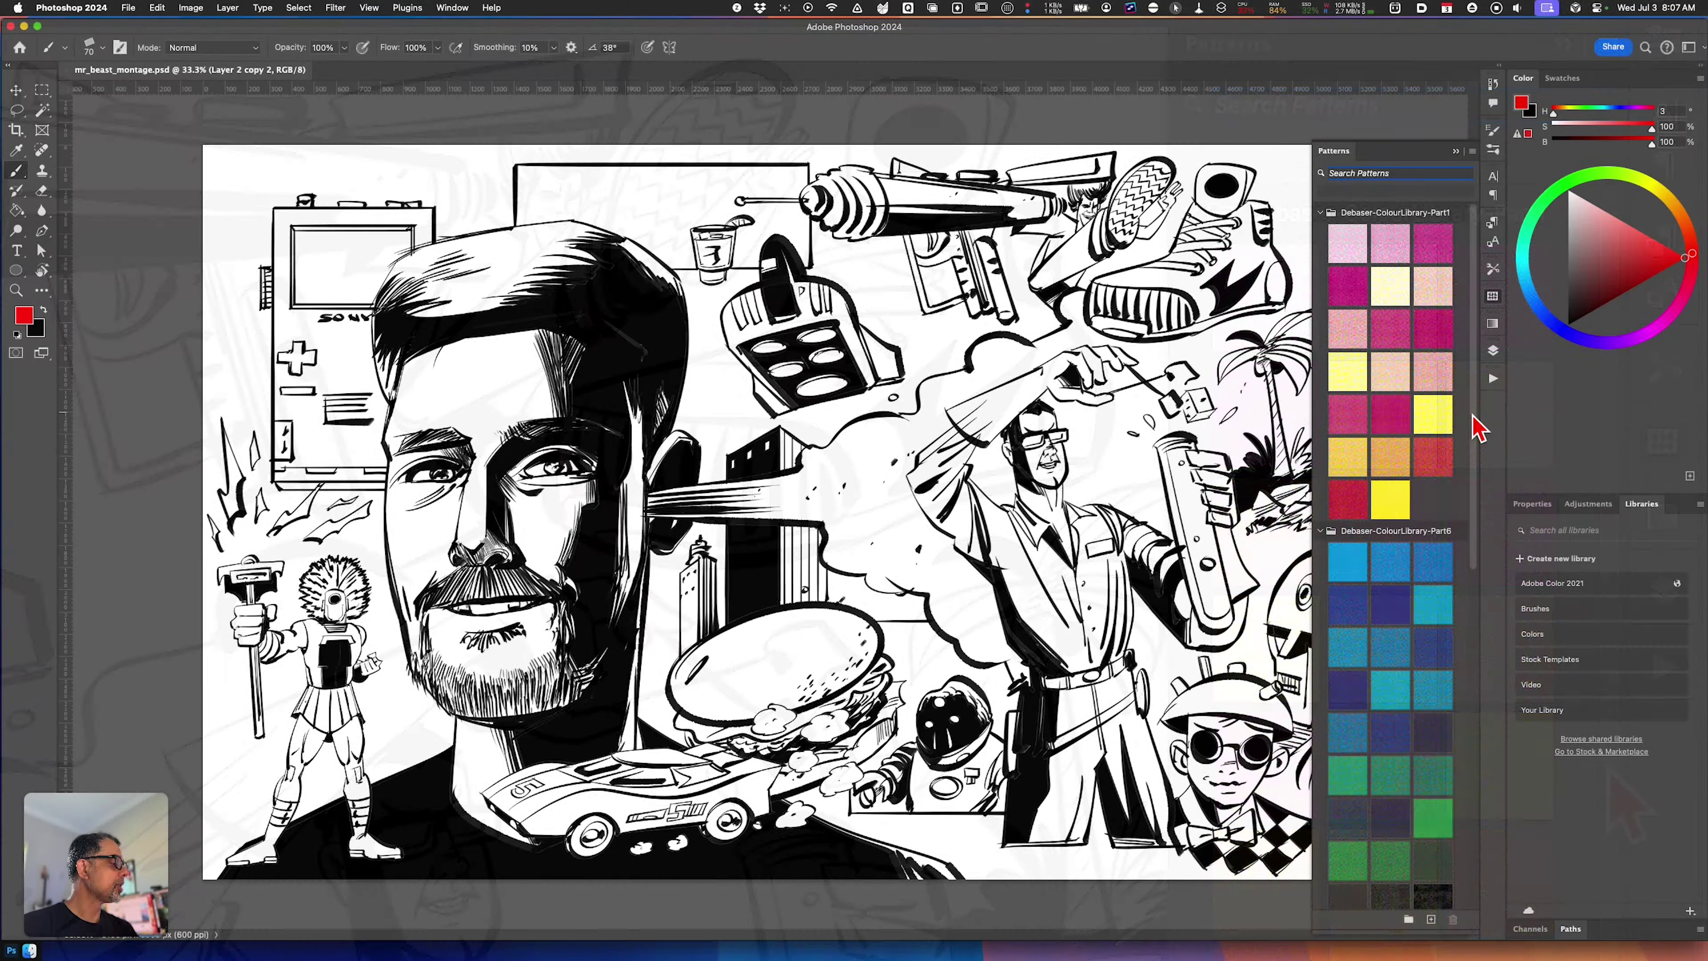
pyautogui.moveTo(1598, 792); pyautogui.dragTo(1611, 875)
pyautogui.moveTo(1471, 452); pyautogui.dragTo(1473, 493)
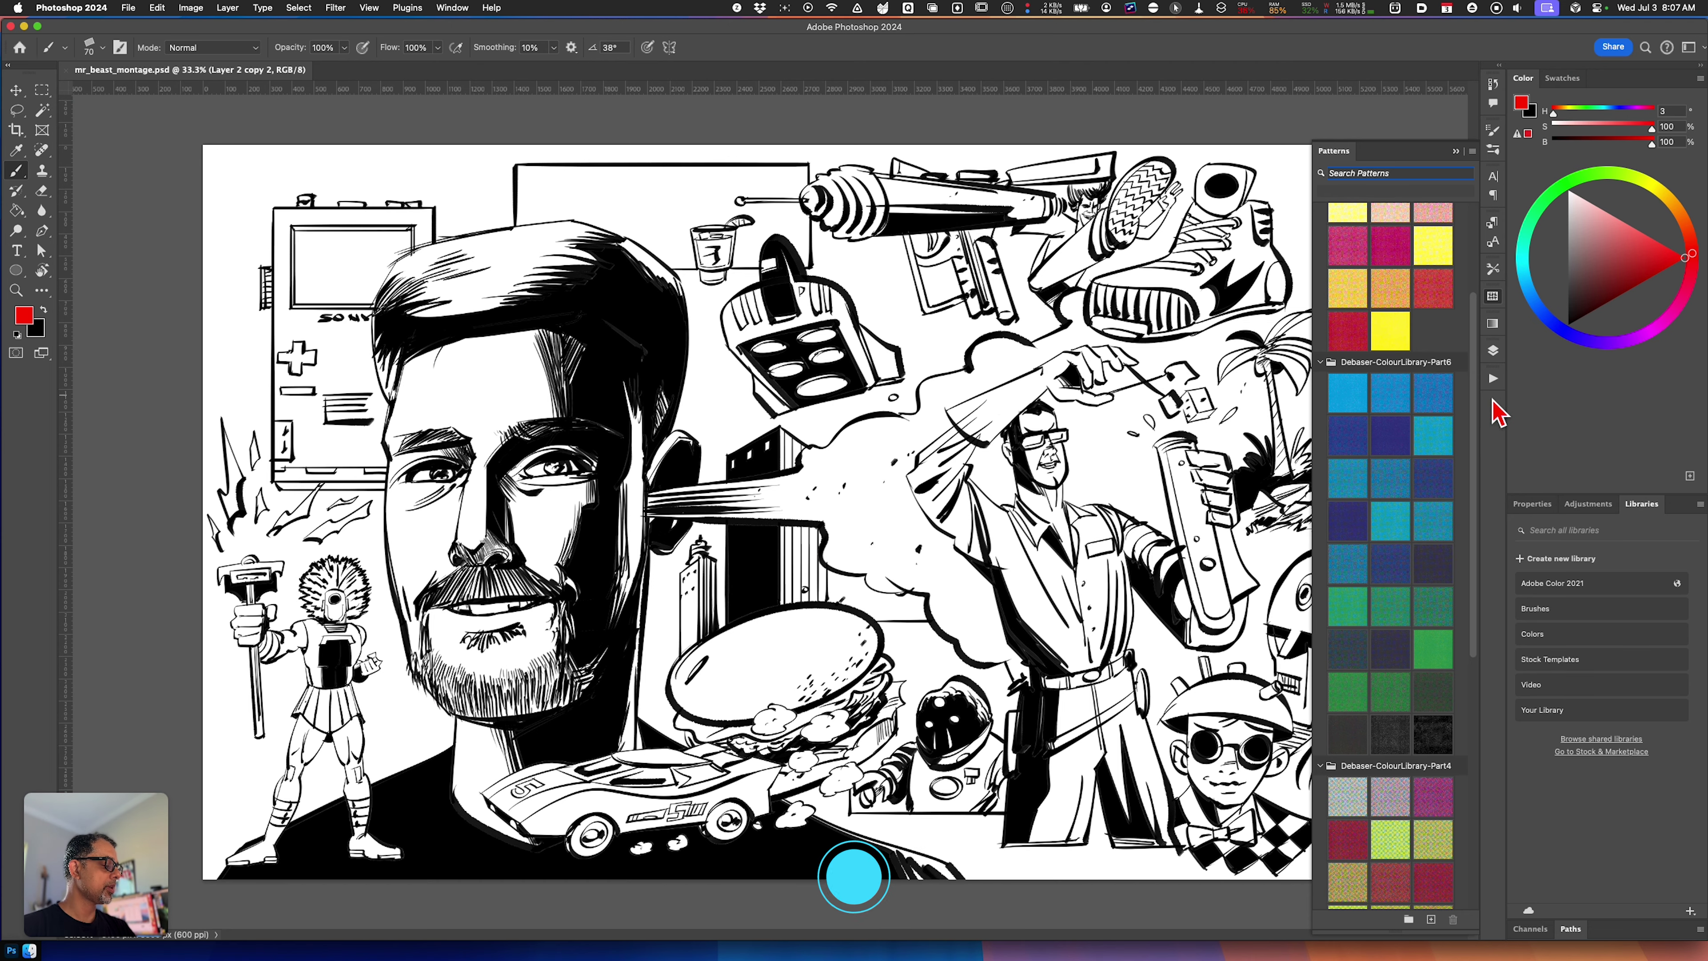
# Add a new layer above Layer 2 copy and outline the face skin, including the nose
pyautogui.click(1494, 351)
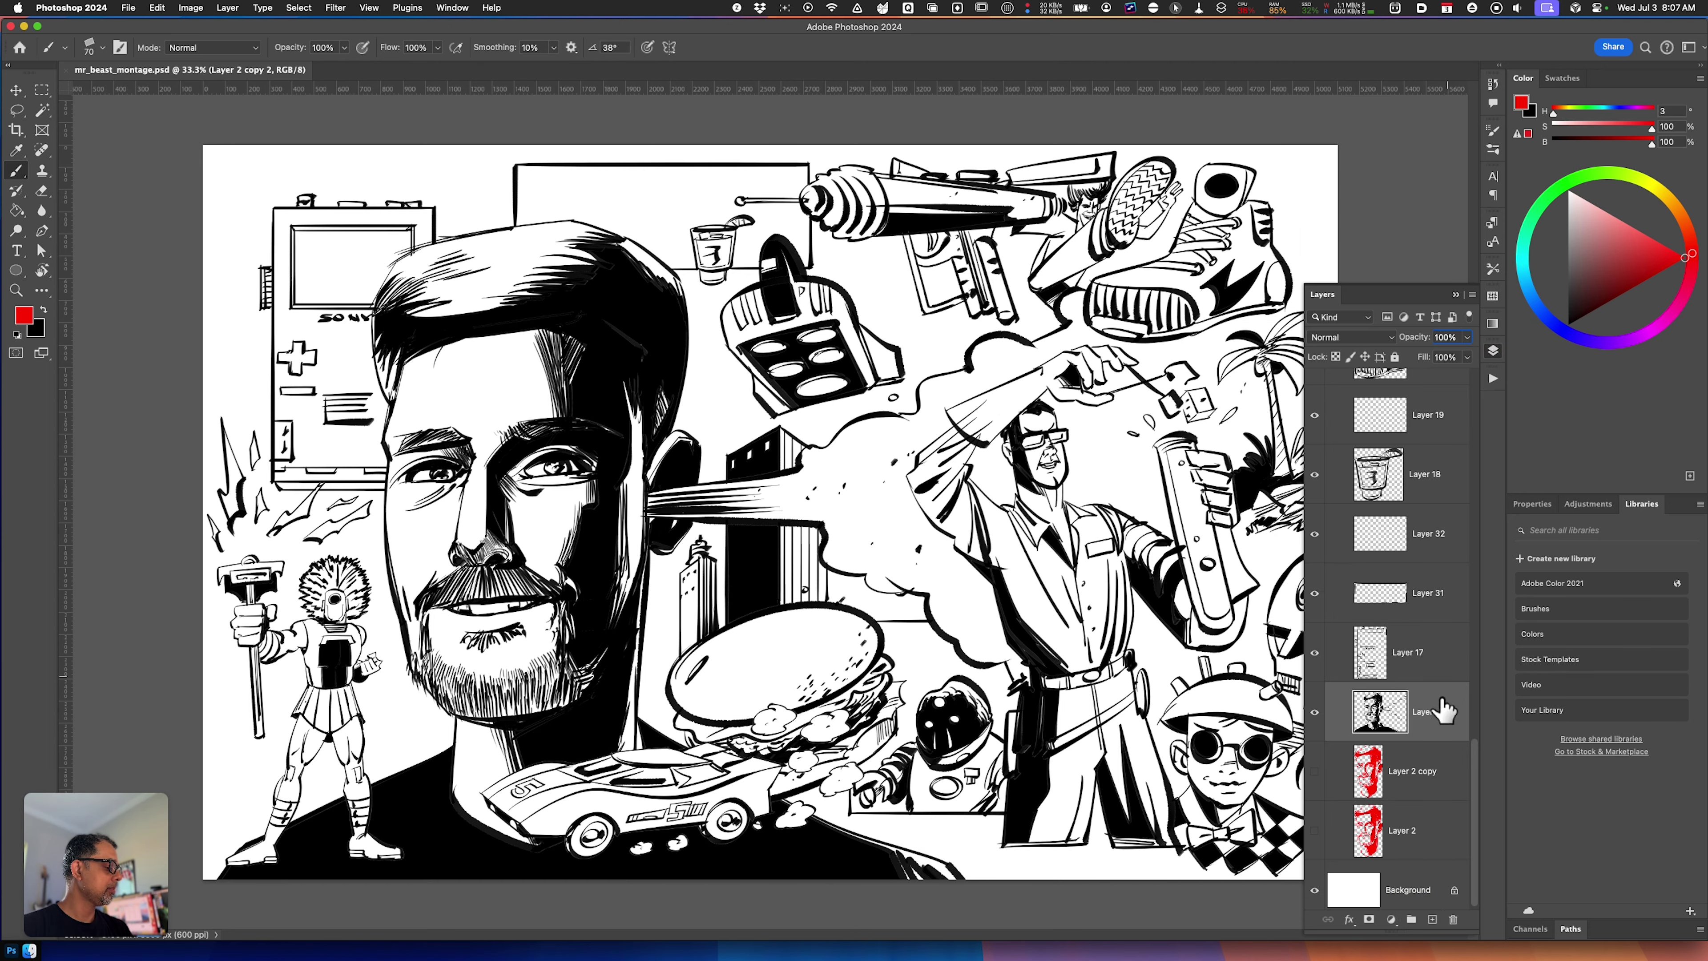
pyautogui.click(1423, 760)
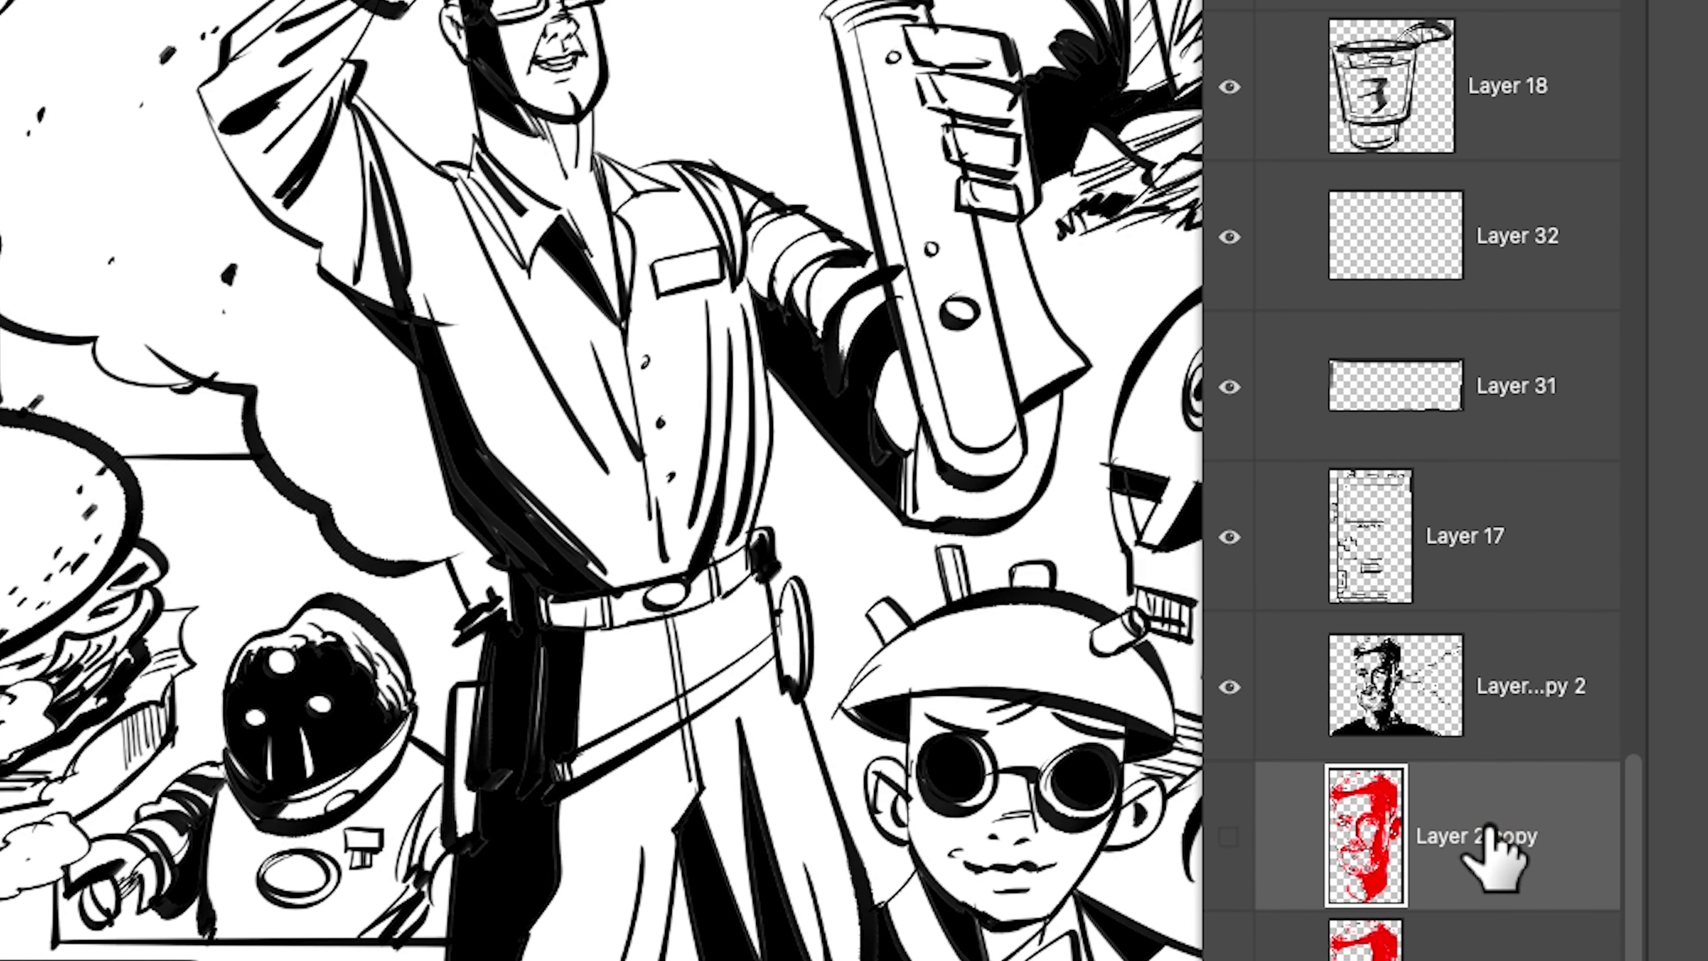
pyautogui.press('super+alt+shift+n')
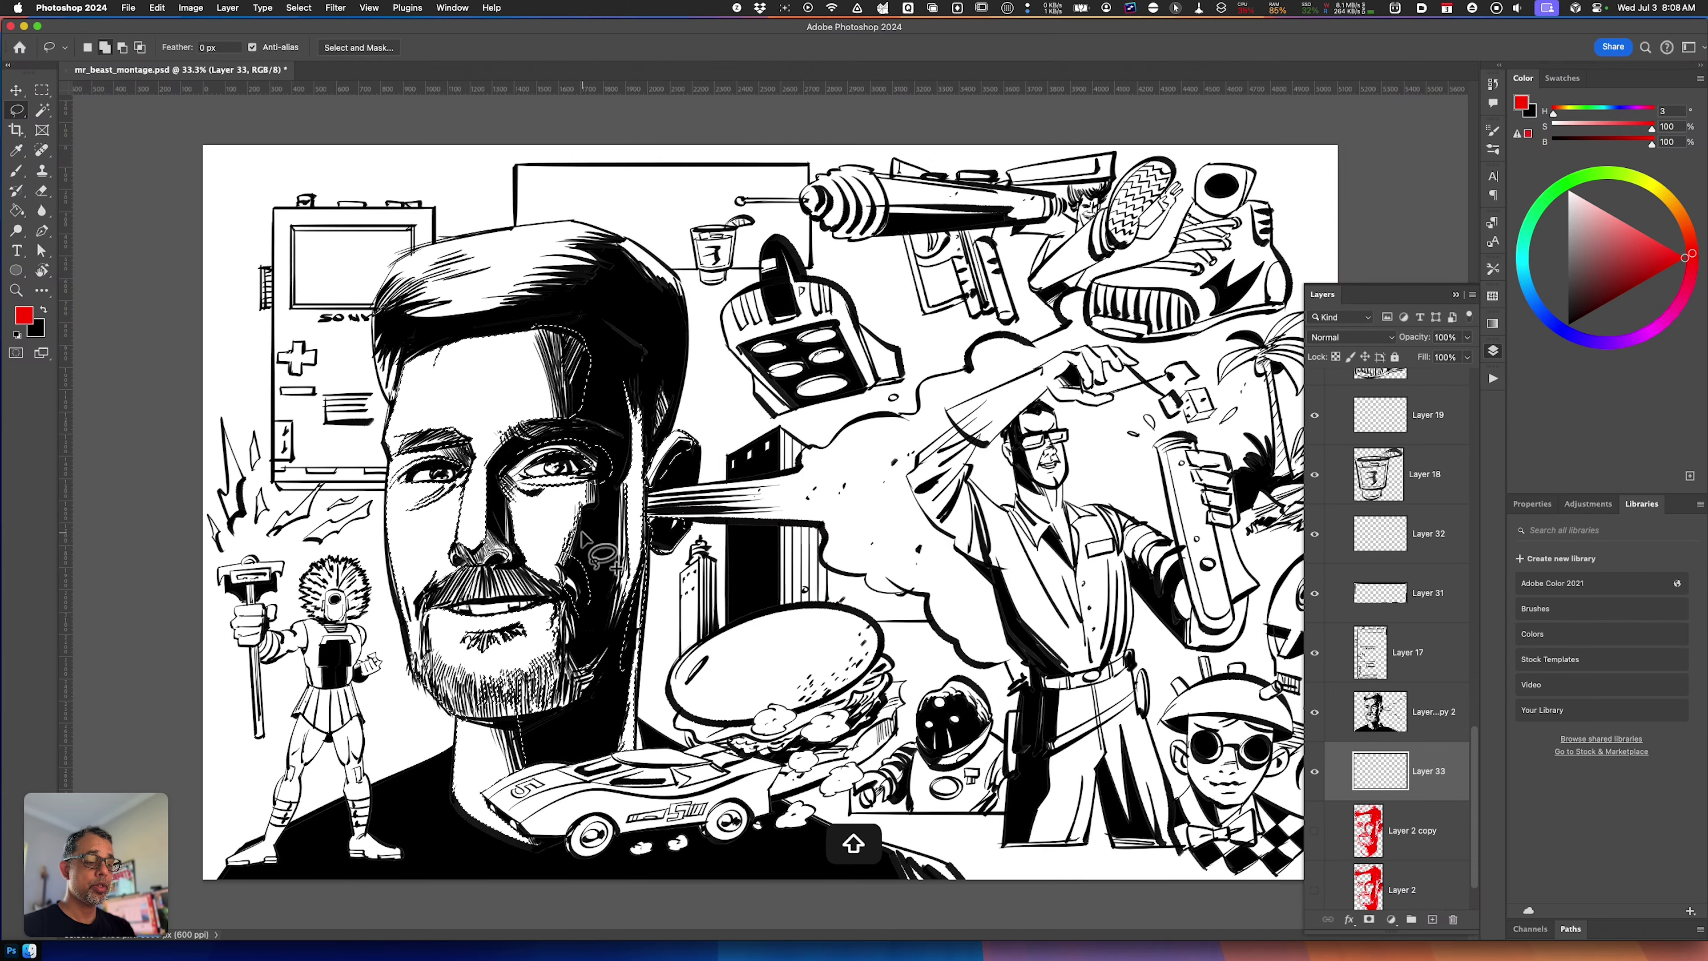
pyautogui.moveTo(583, 534)
pyautogui.mouseDown()
pyautogui.moveTo(500, 529)
pyautogui.moveTo(502, 559)
pyautogui.mouseUp()
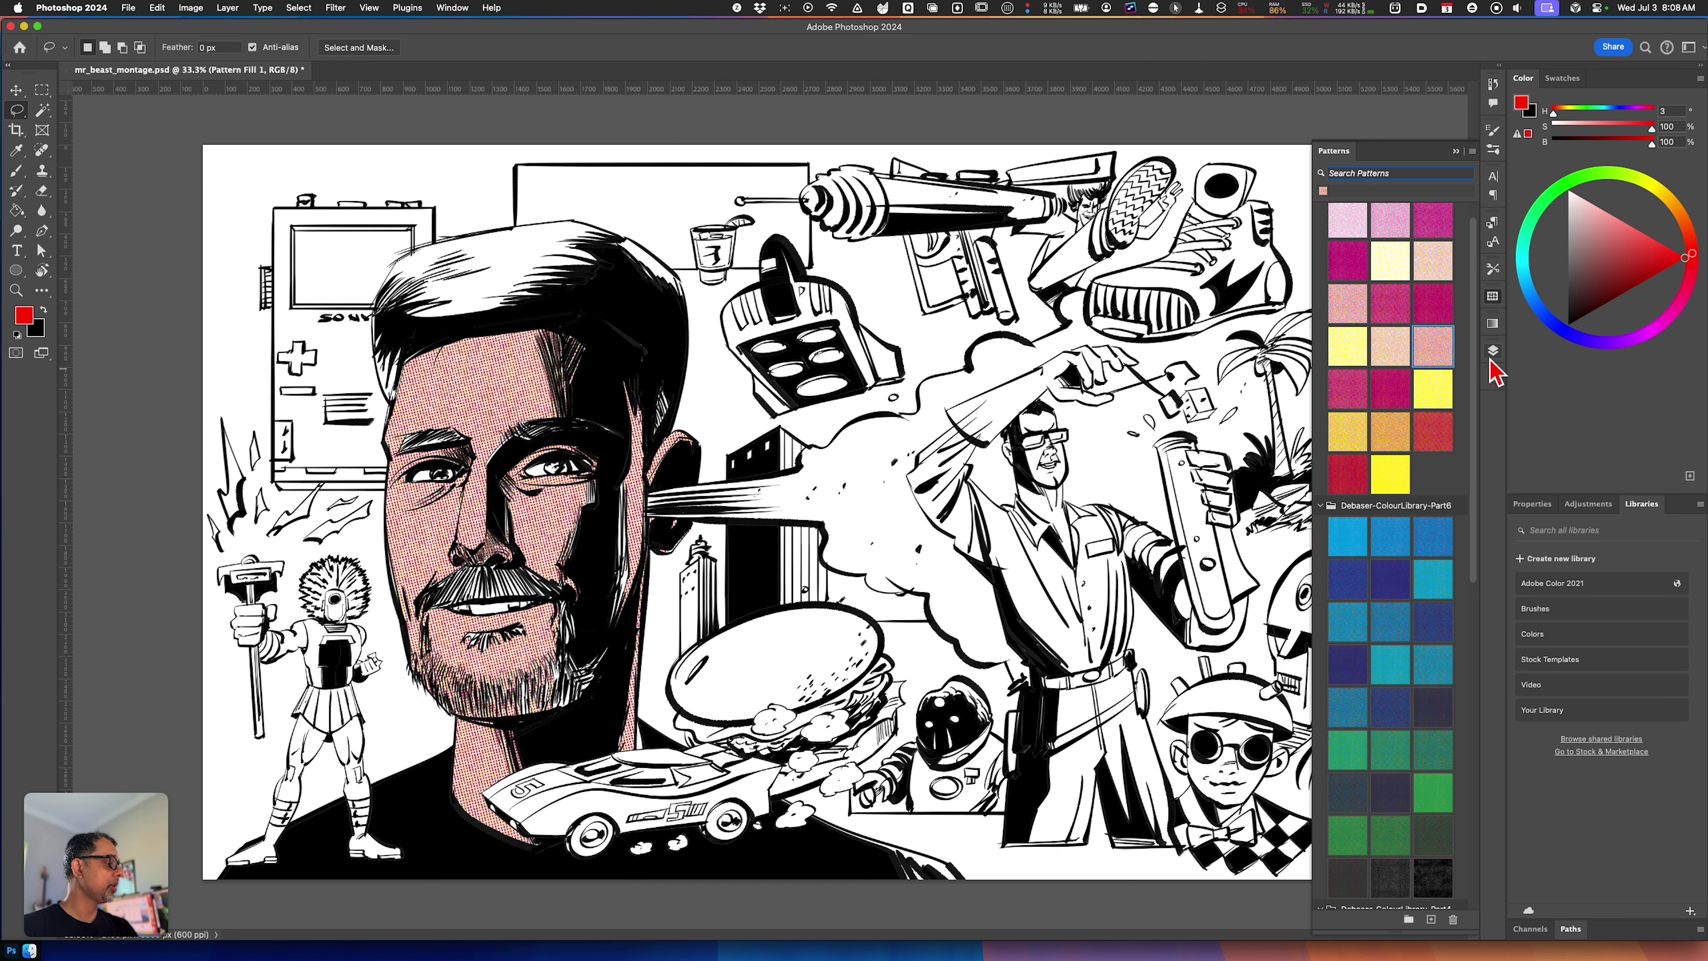
# Switch back to the Layers panel to see the face-masked pink pattern fill layer
pyautogui.click(1492, 357)
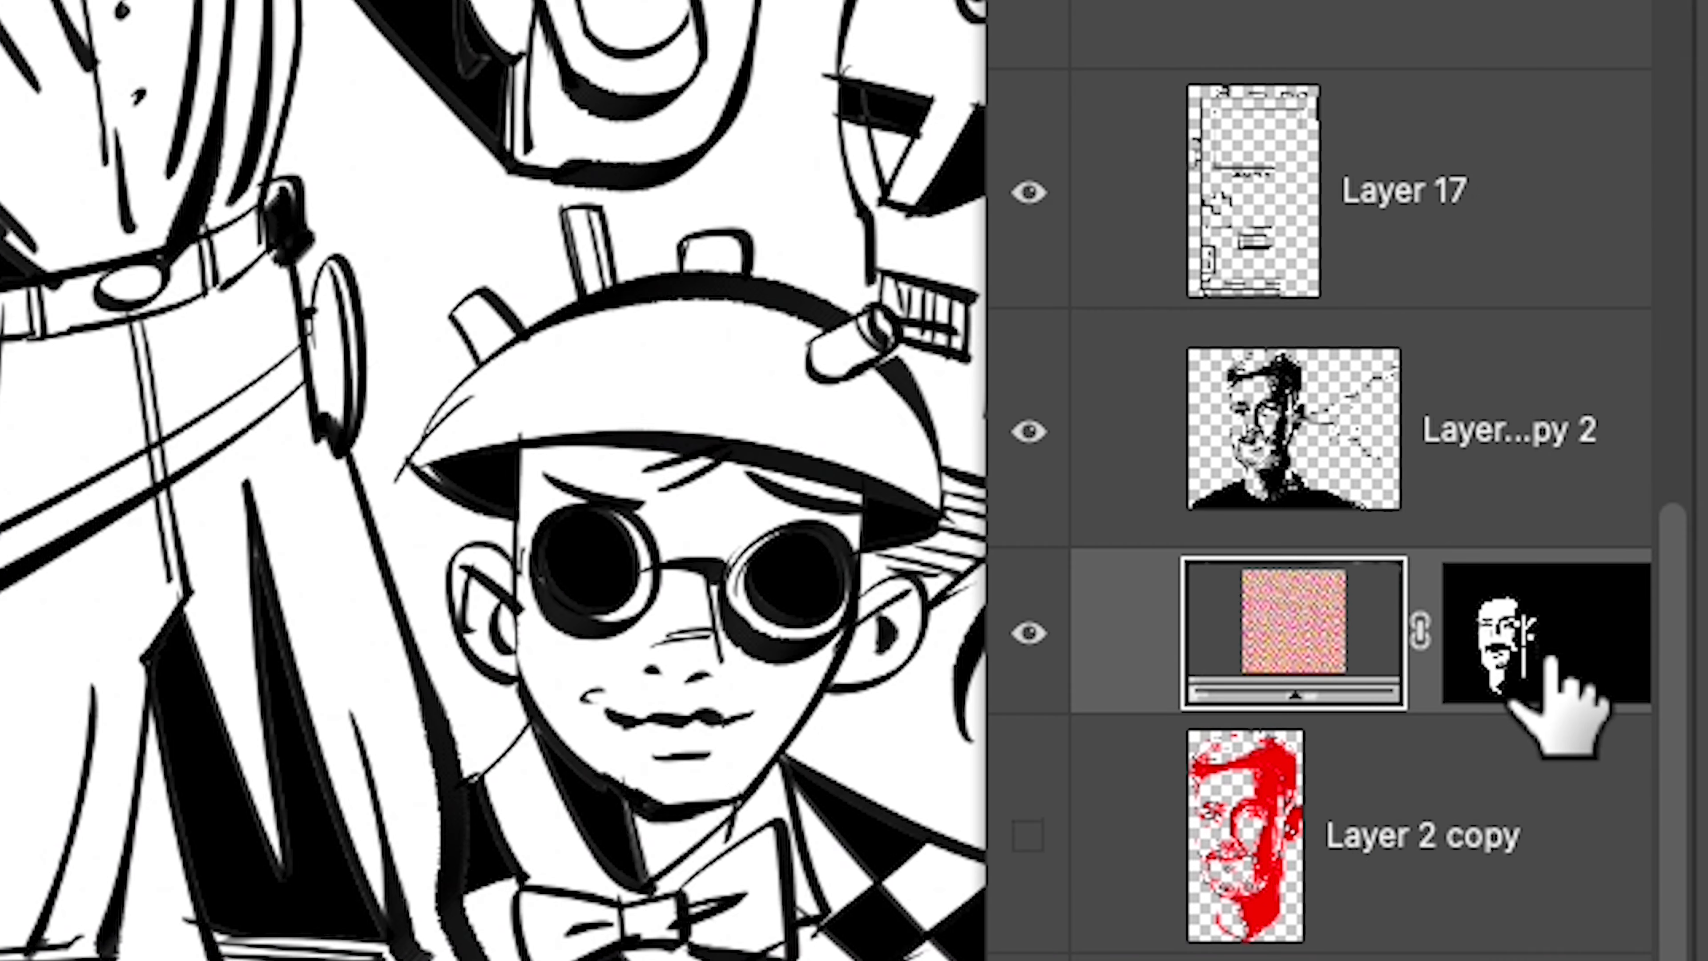
pyautogui.click(1396, 763)
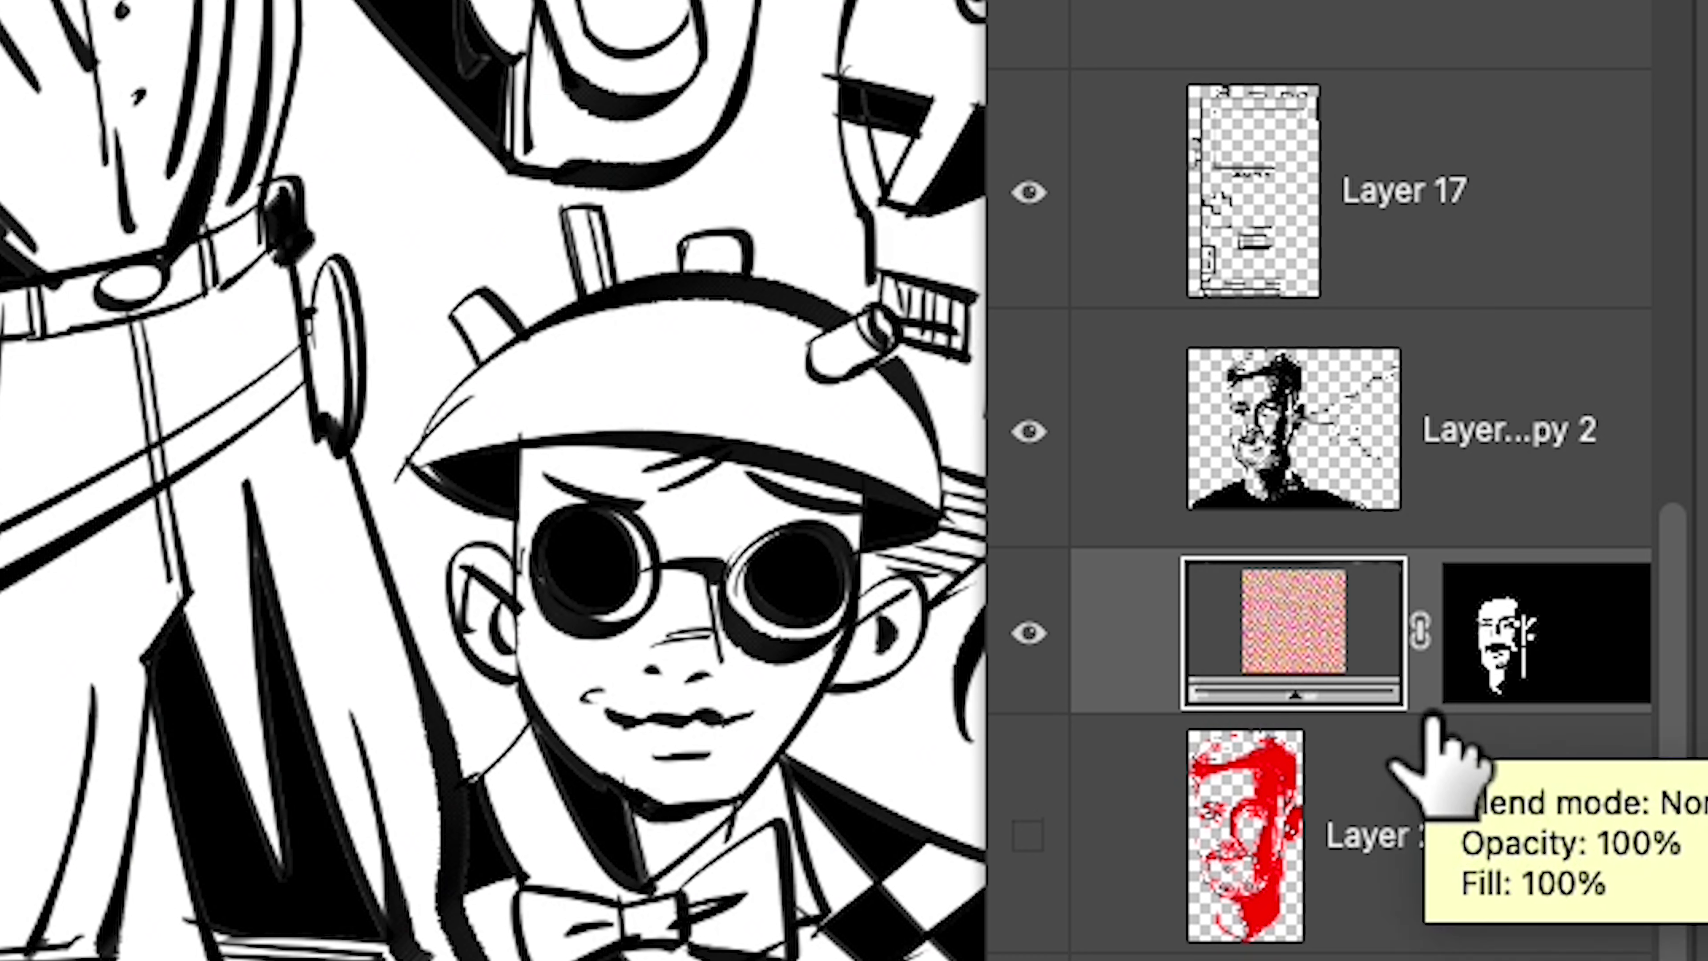
# Brush-clean the pattern fill mask's edges, then add a new empty layer above it
pyautogui.click(1480, 623)
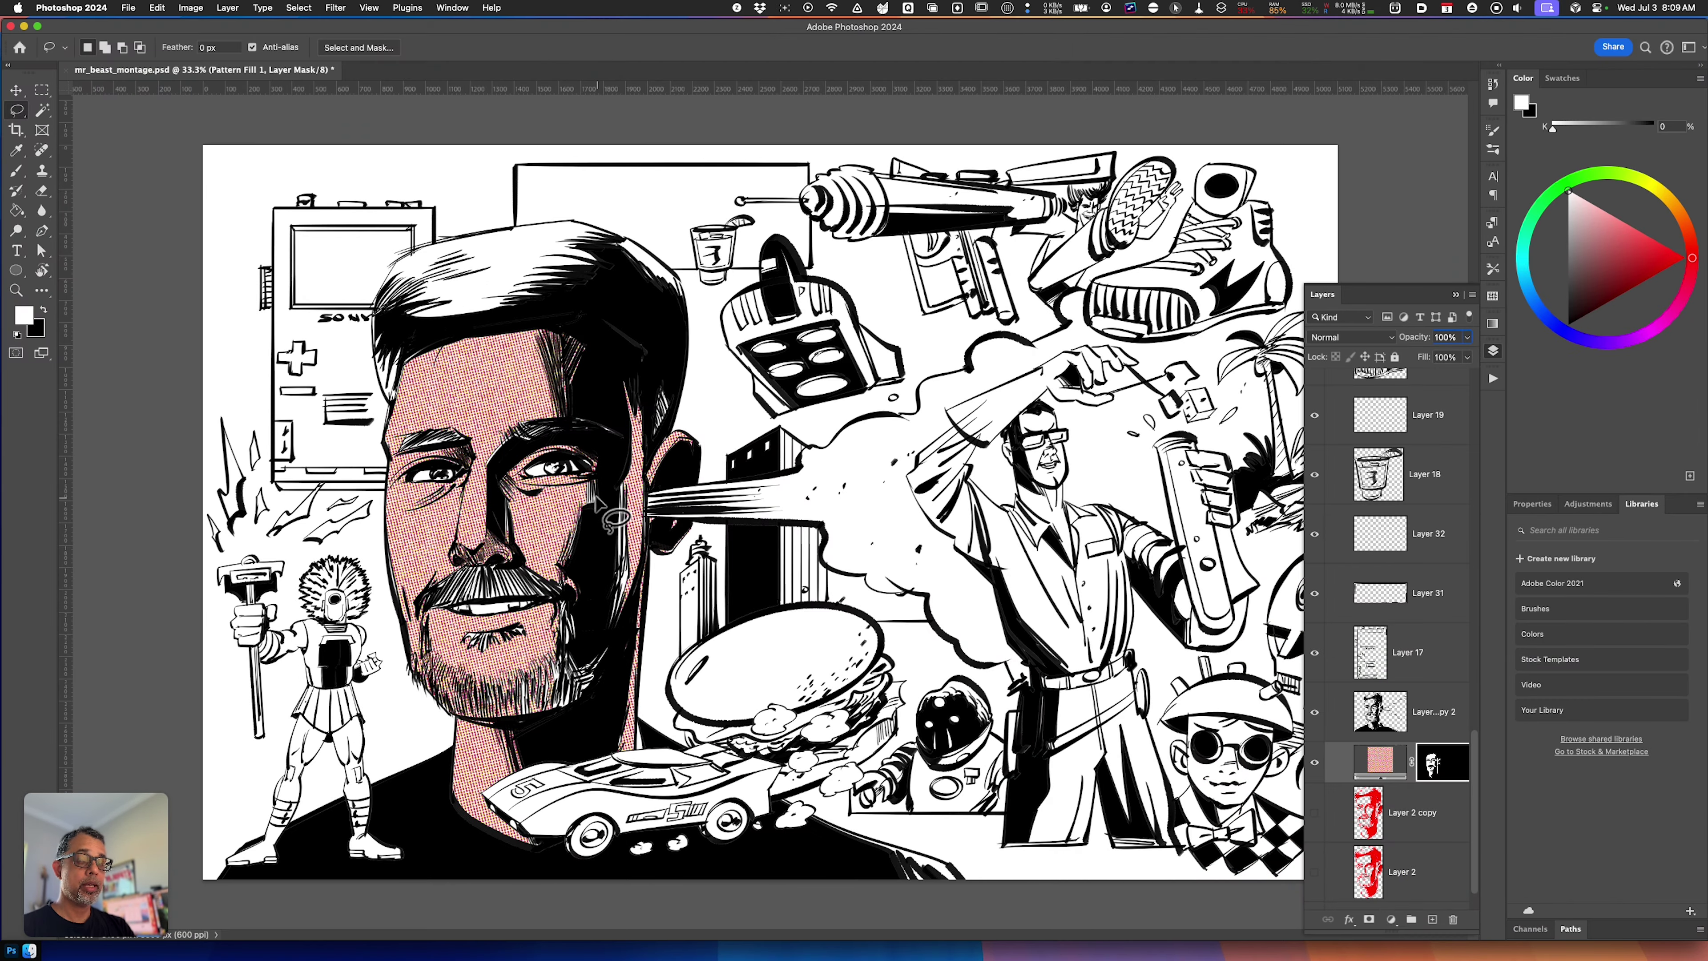
pyautogui.press('b')
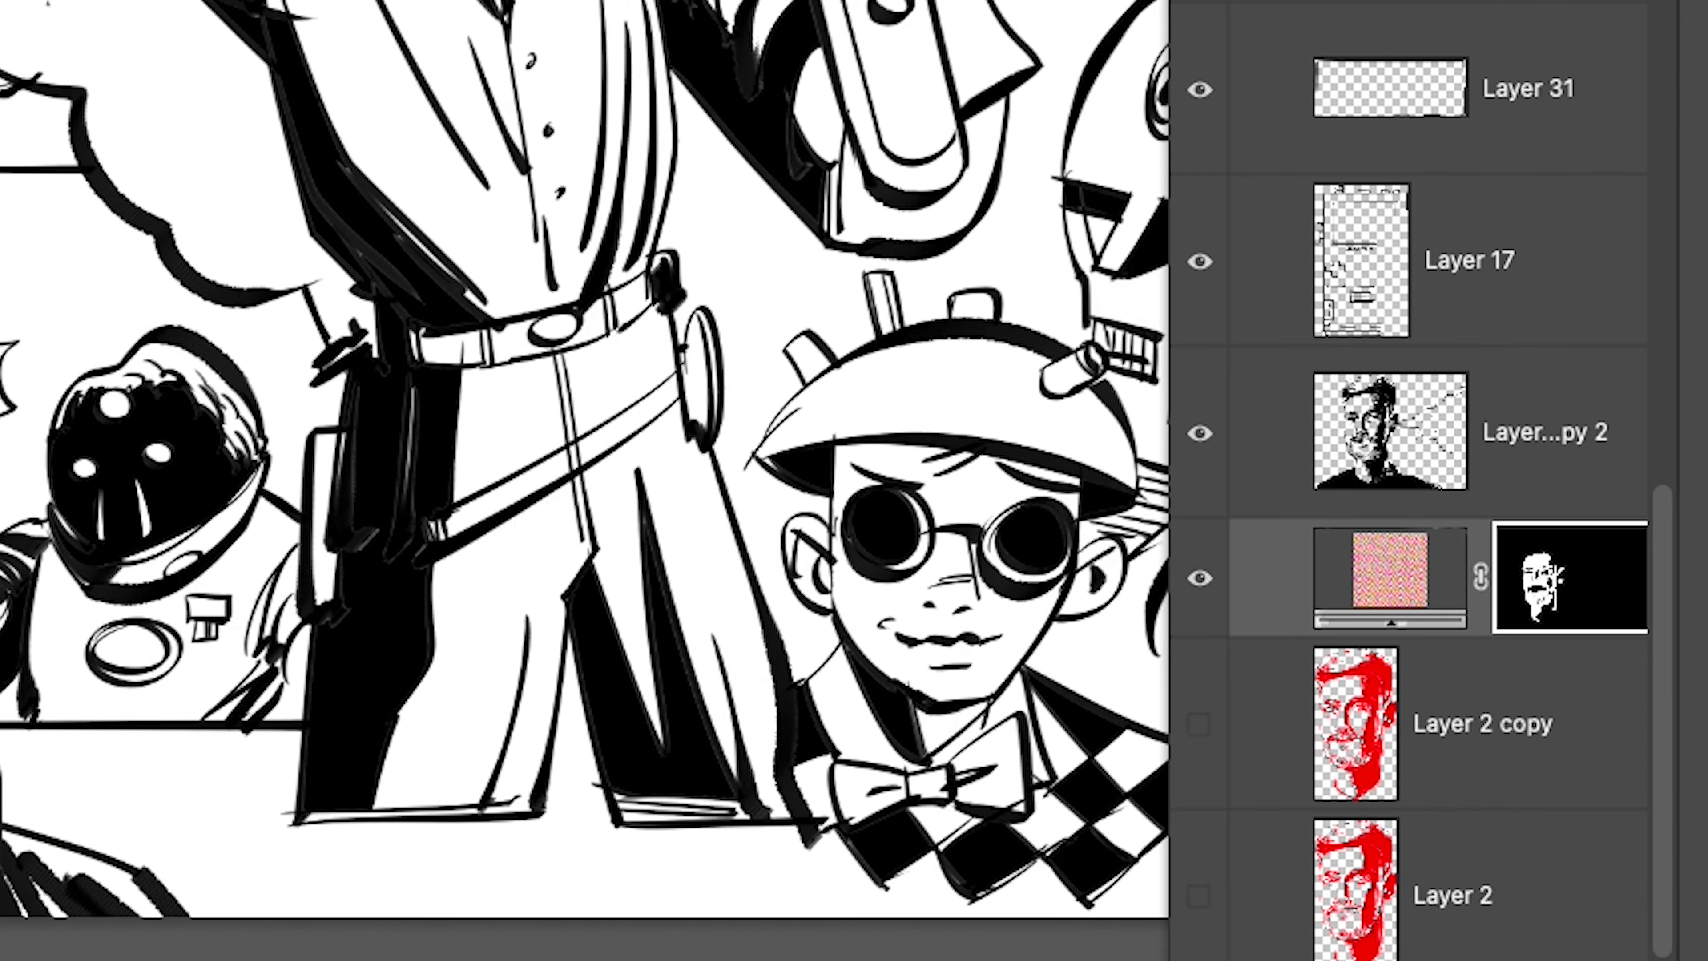
pyautogui.press('super+shift+alt+n')
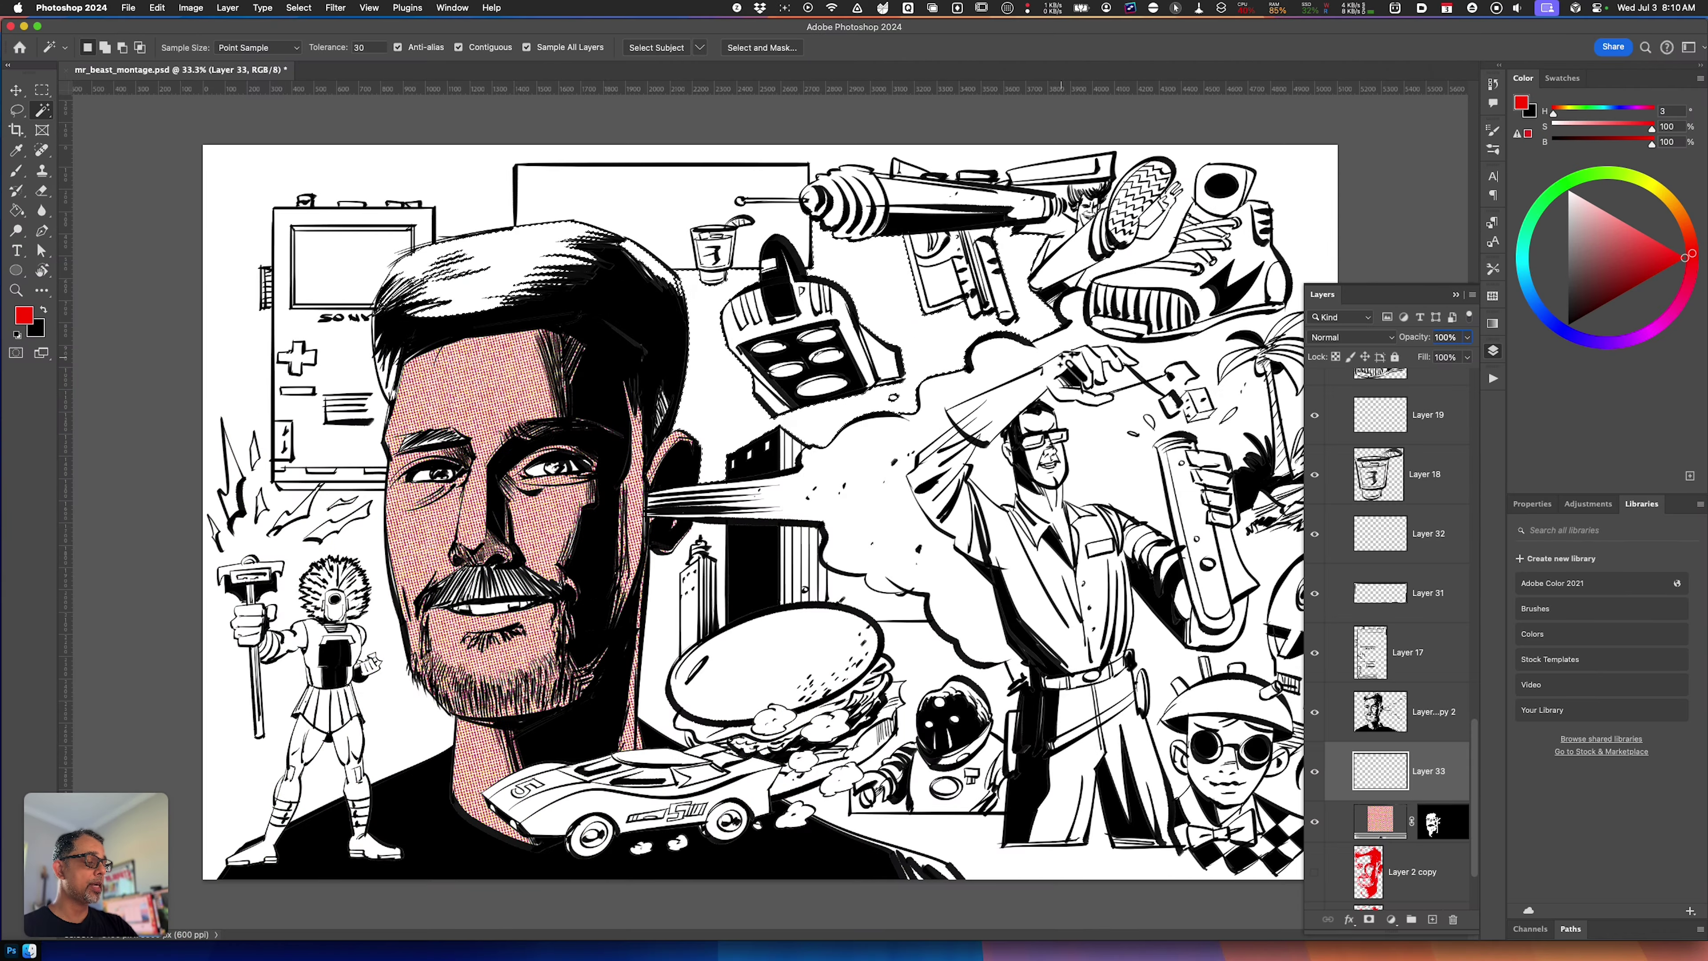
# Fill the hair and mustache with an olive halftone pattern instead of orange, targeting its mask
pyautogui.press('super+z')
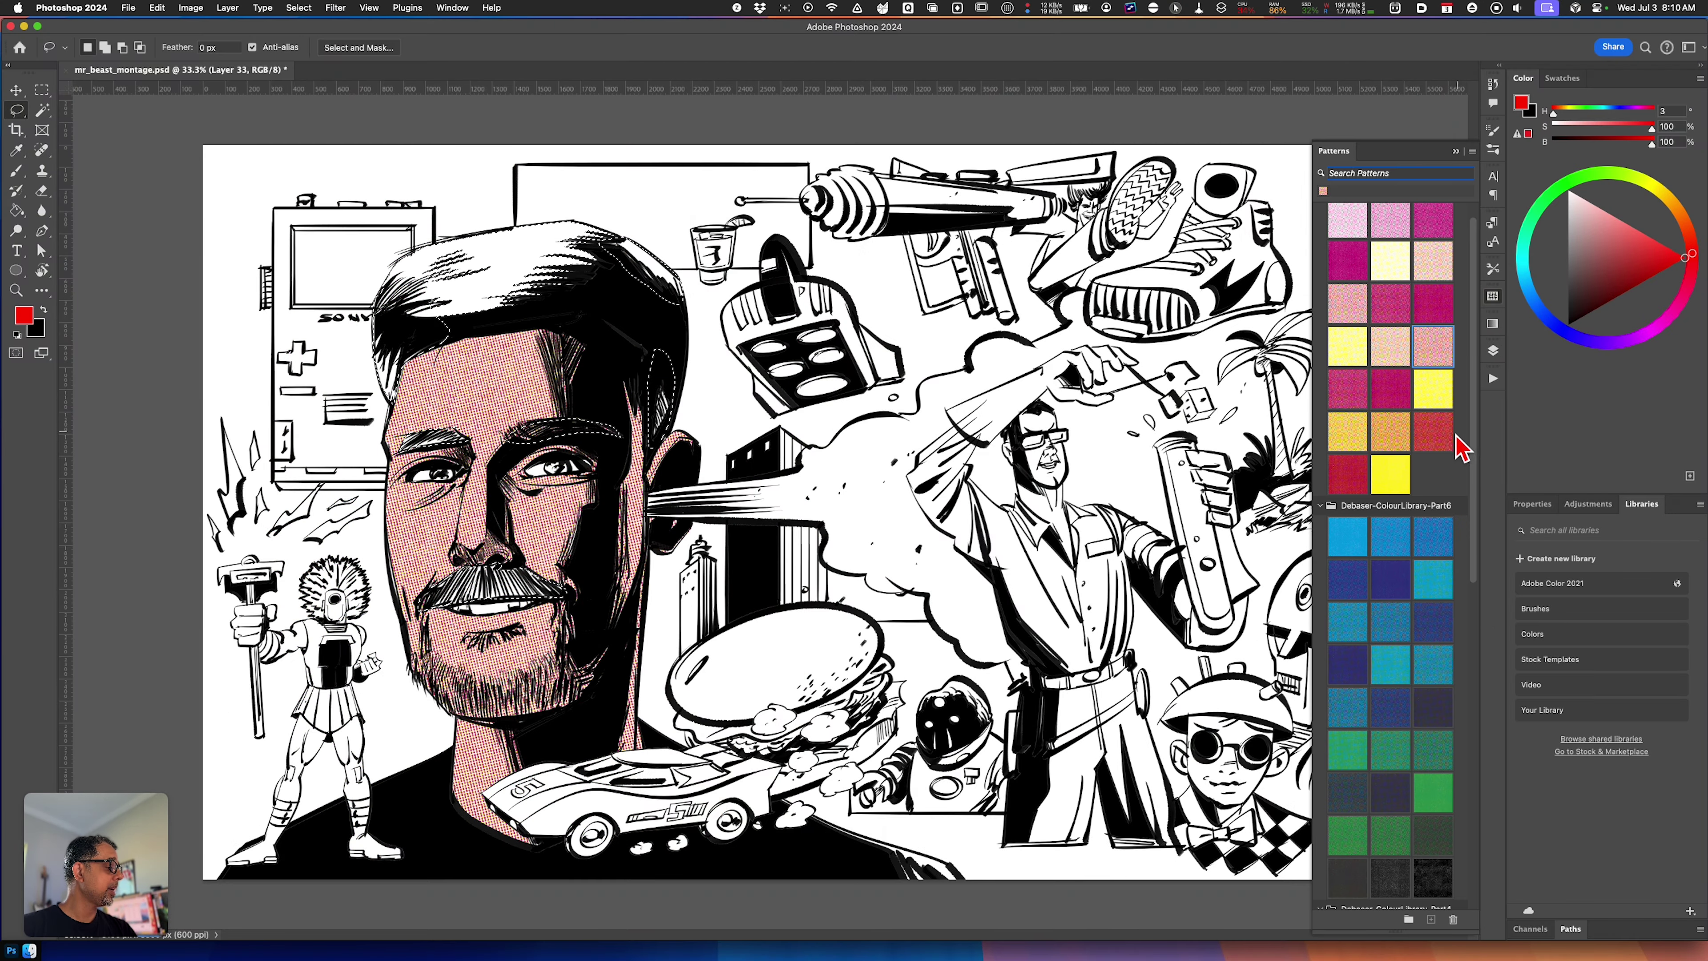
pyautogui.click(1399, 437)
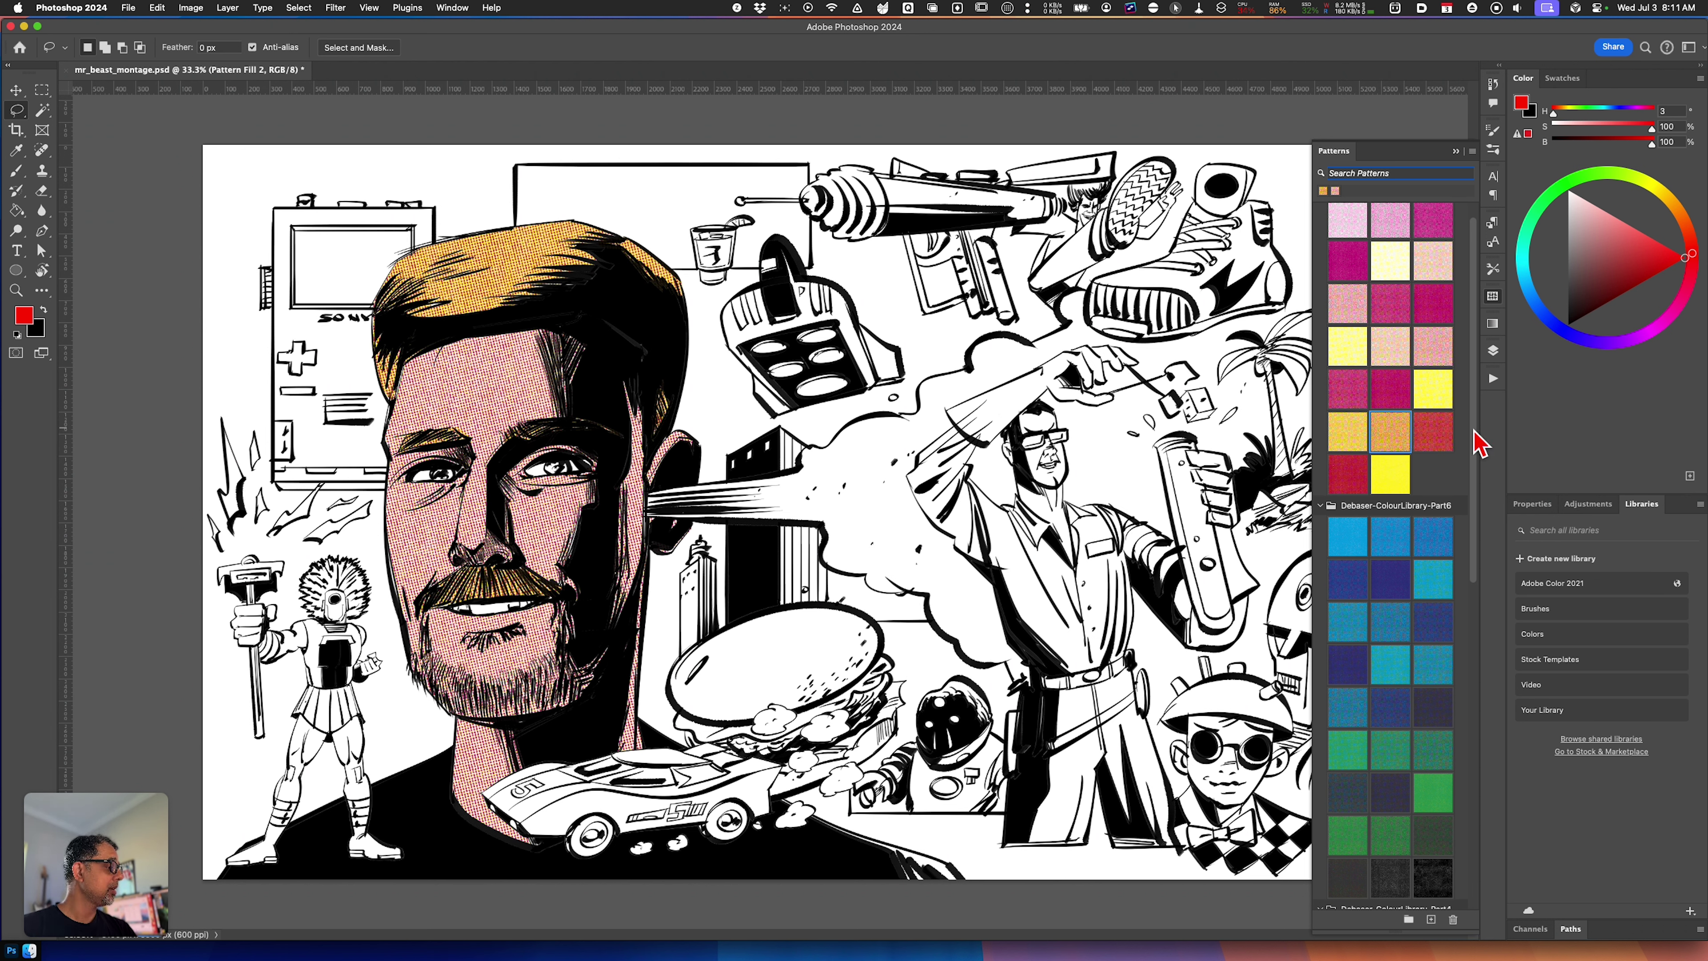
pyautogui.moveTo(1475, 437); pyautogui.dragTo(1476, 673)
pyautogui.click(1393, 615)
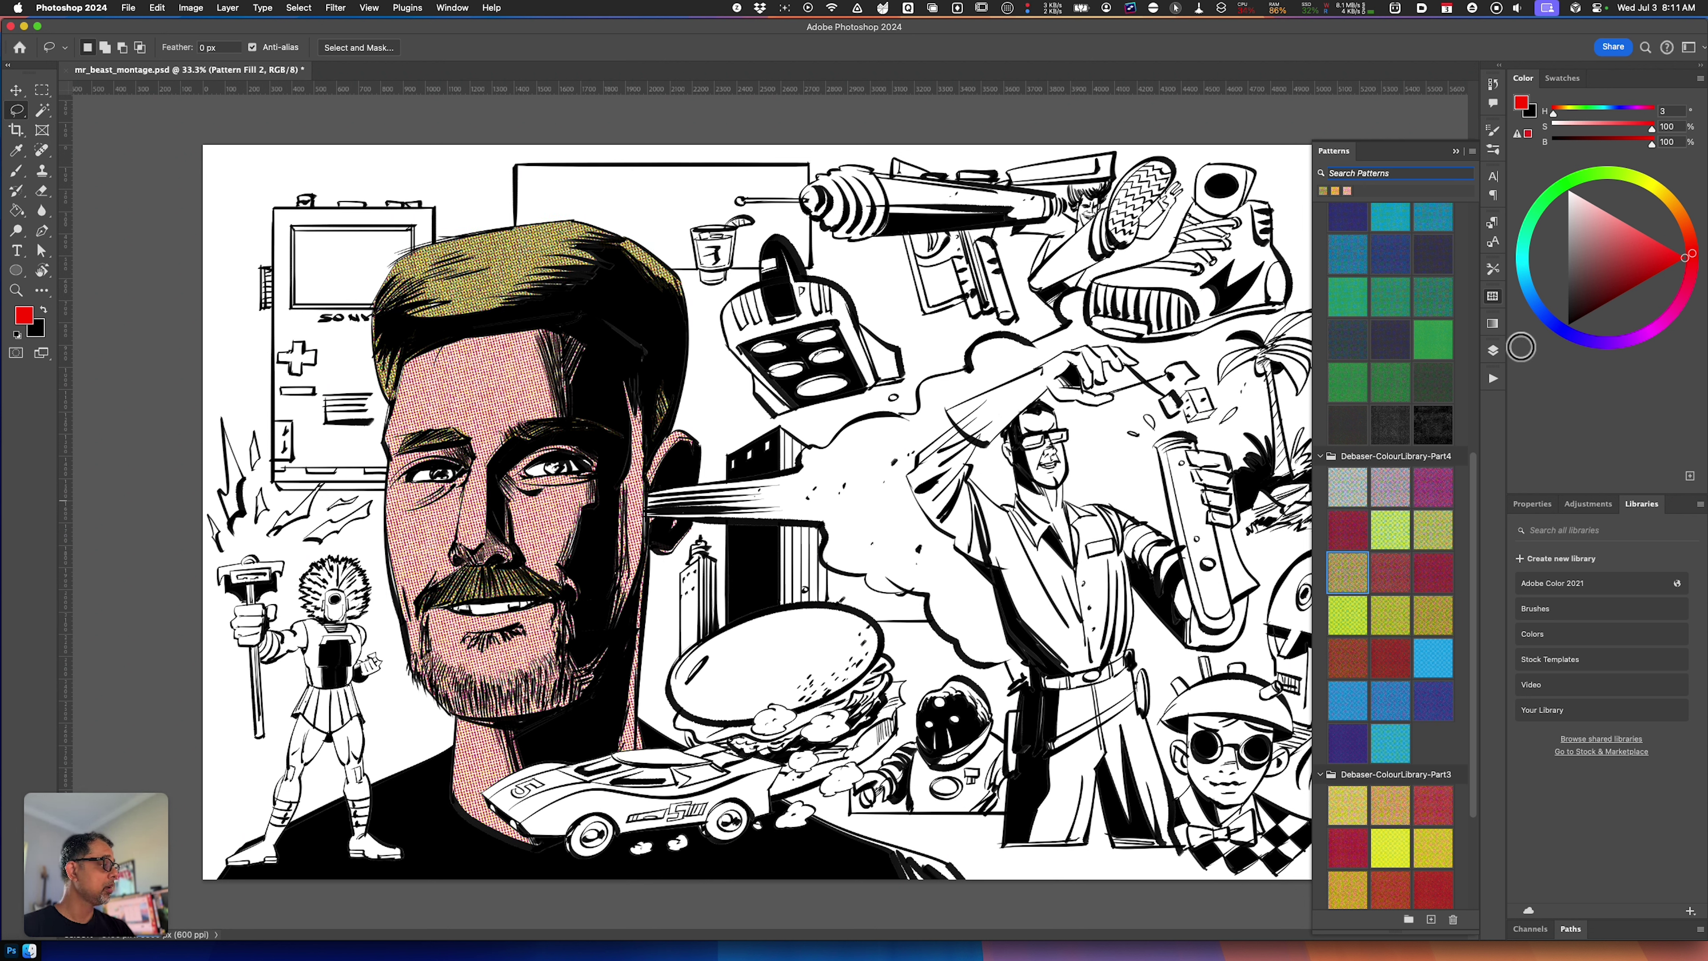
pyautogui.click(1494, 351)
pyautogui.click(1426, 760)
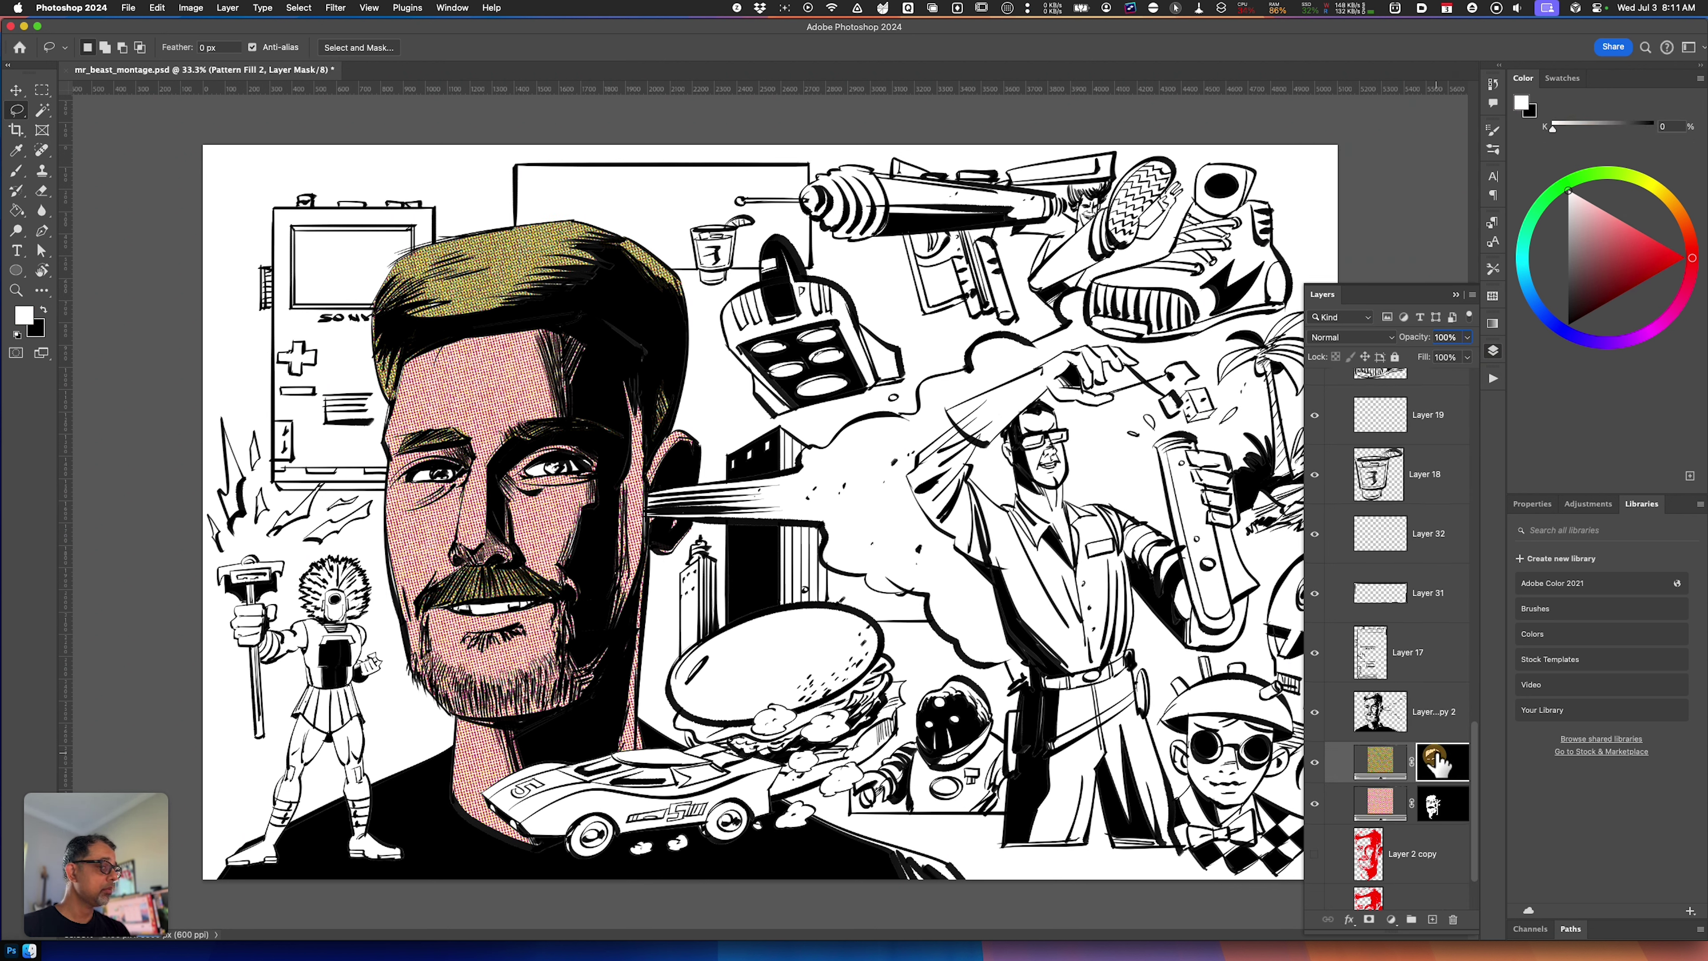
# Paint the olive pattern mask over the beard, then add a new empty layer
pyautogui.press('b')
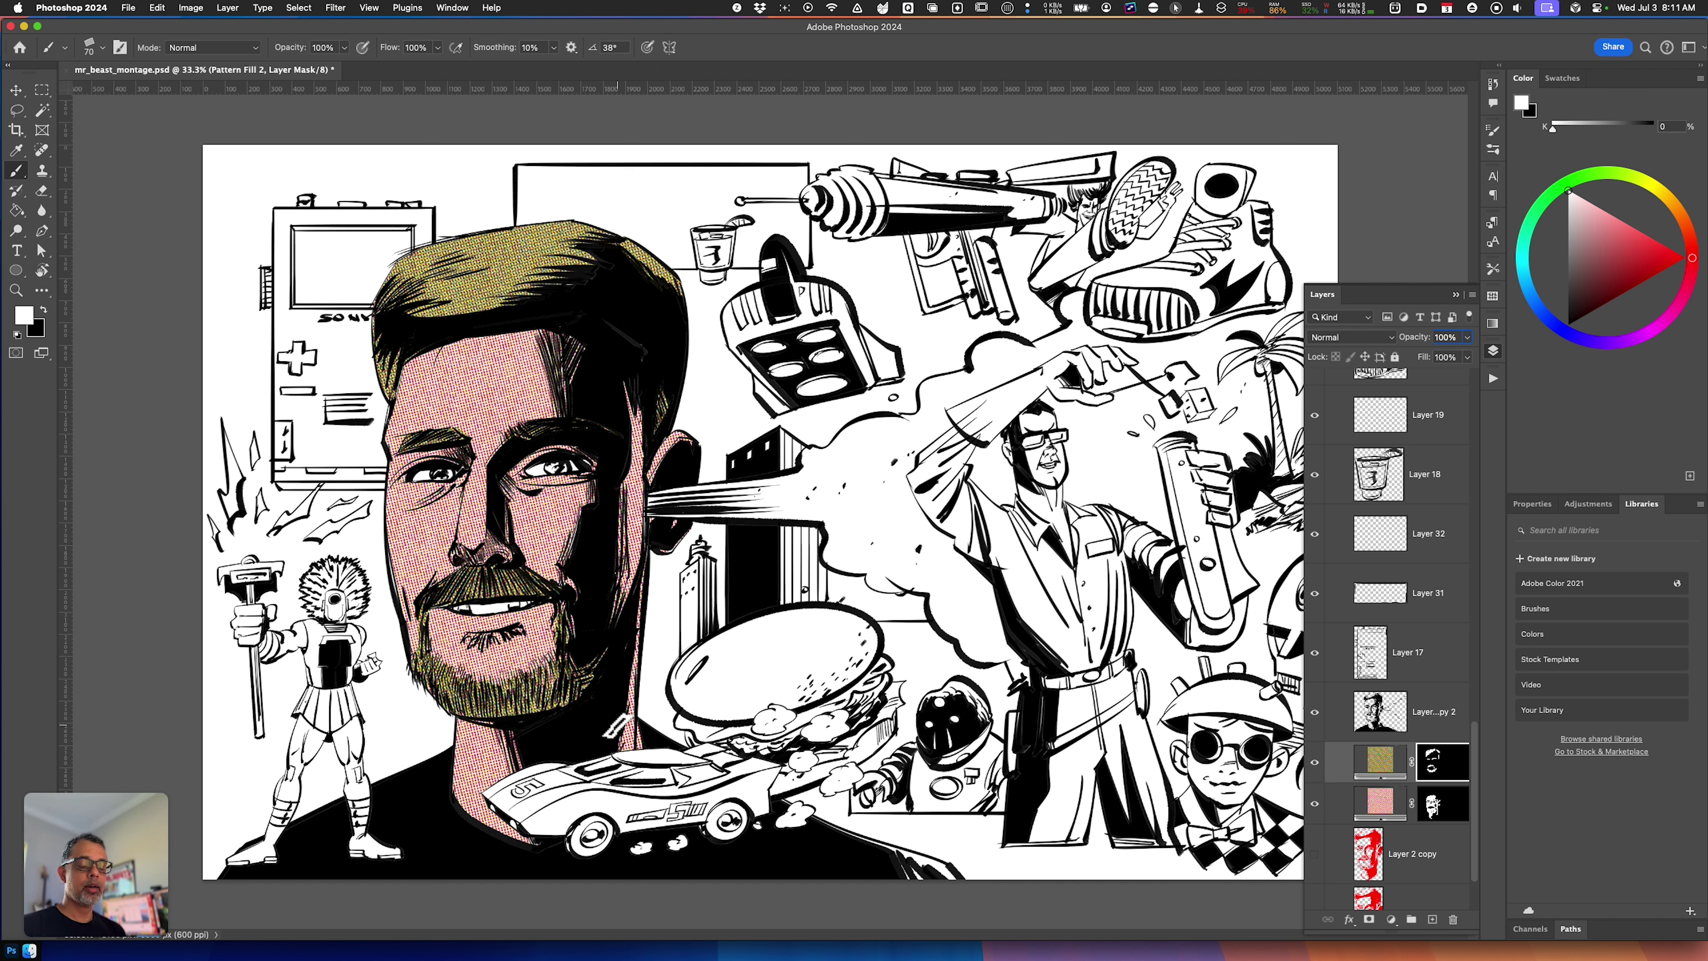
pyautogui.press('alt+shift+super+n')
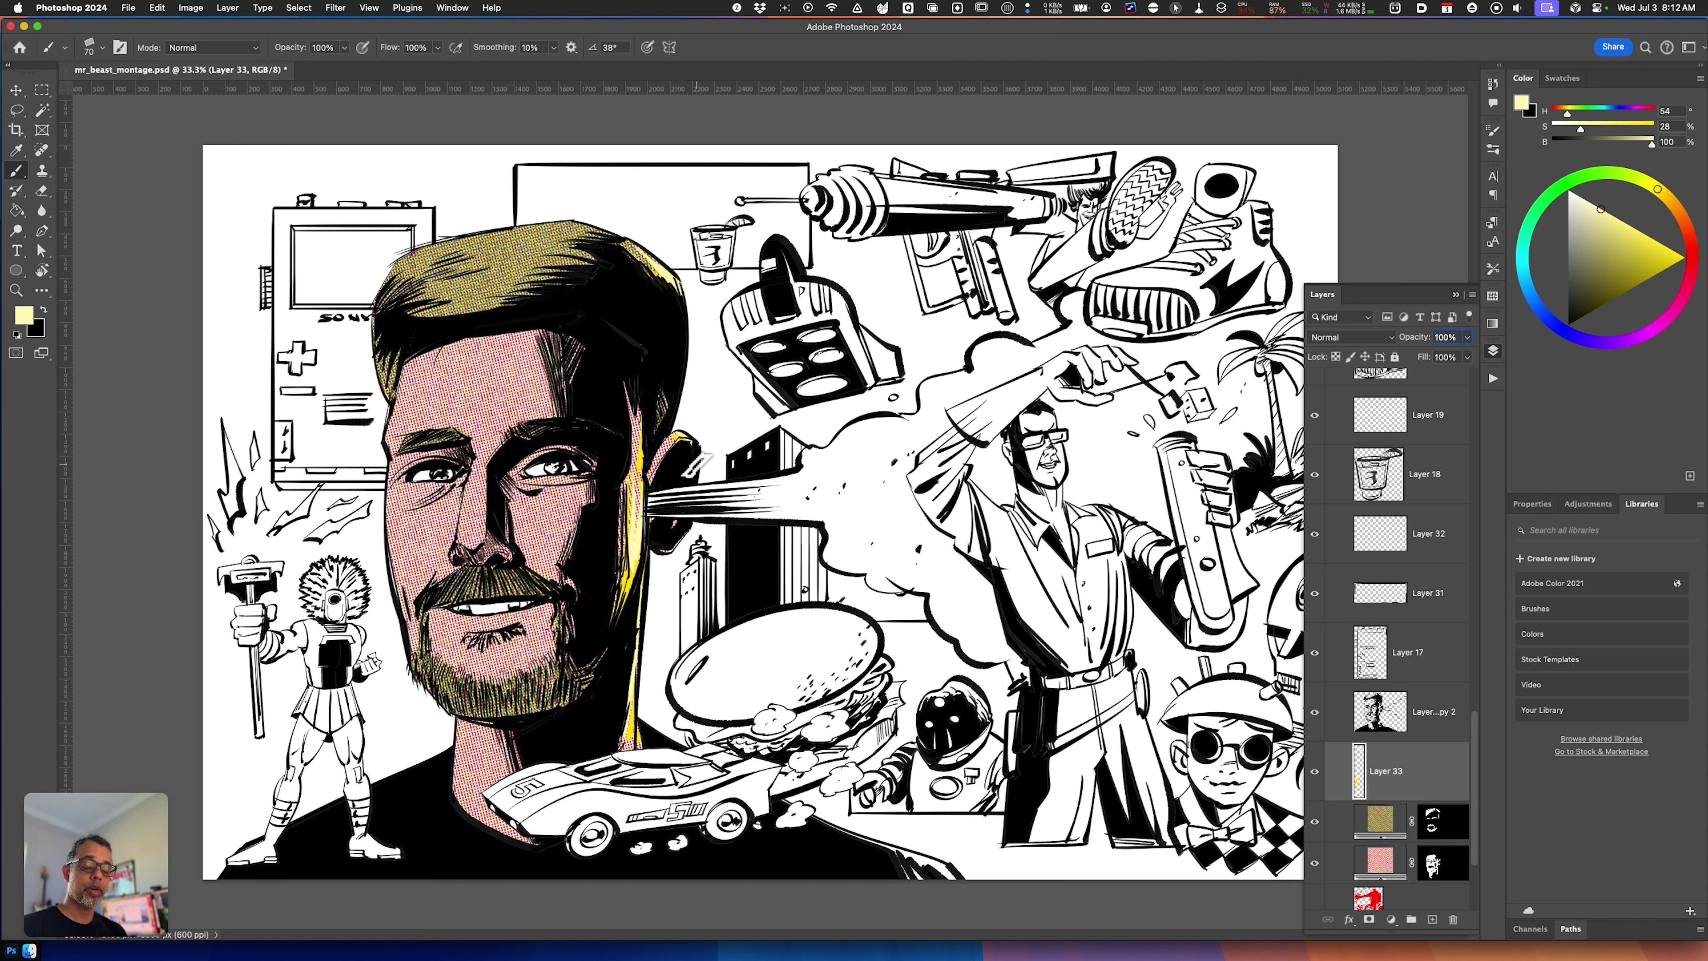
pyautogui.press('super+y')
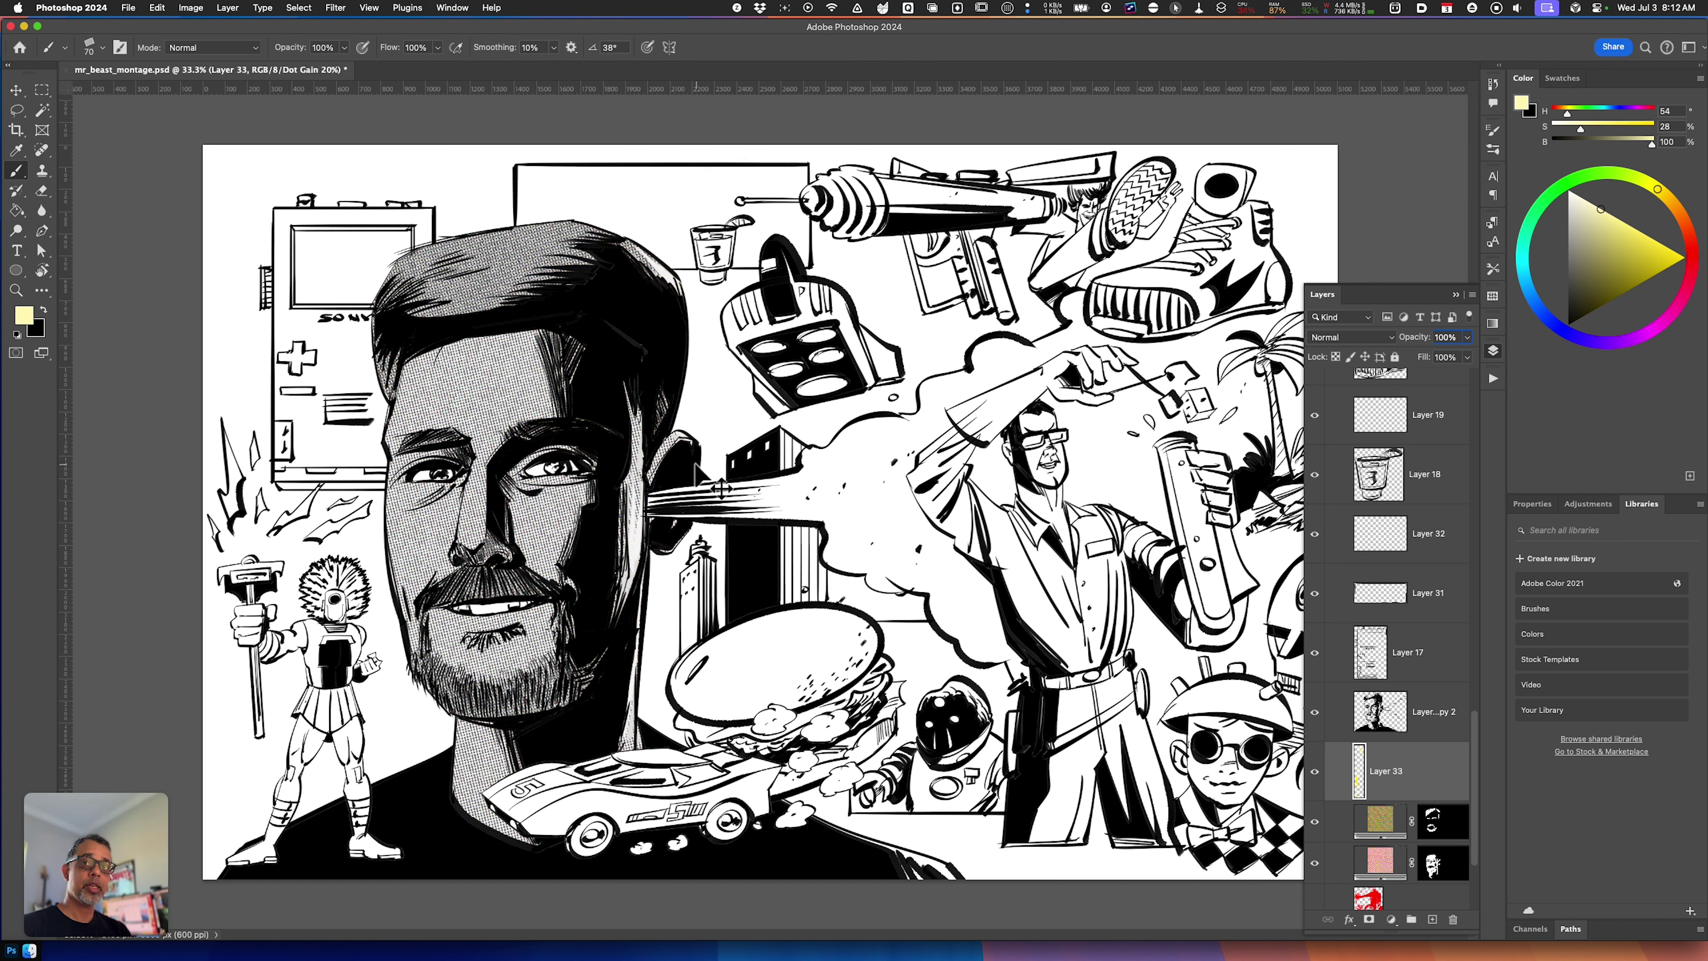
pyautogui.press('super+y')
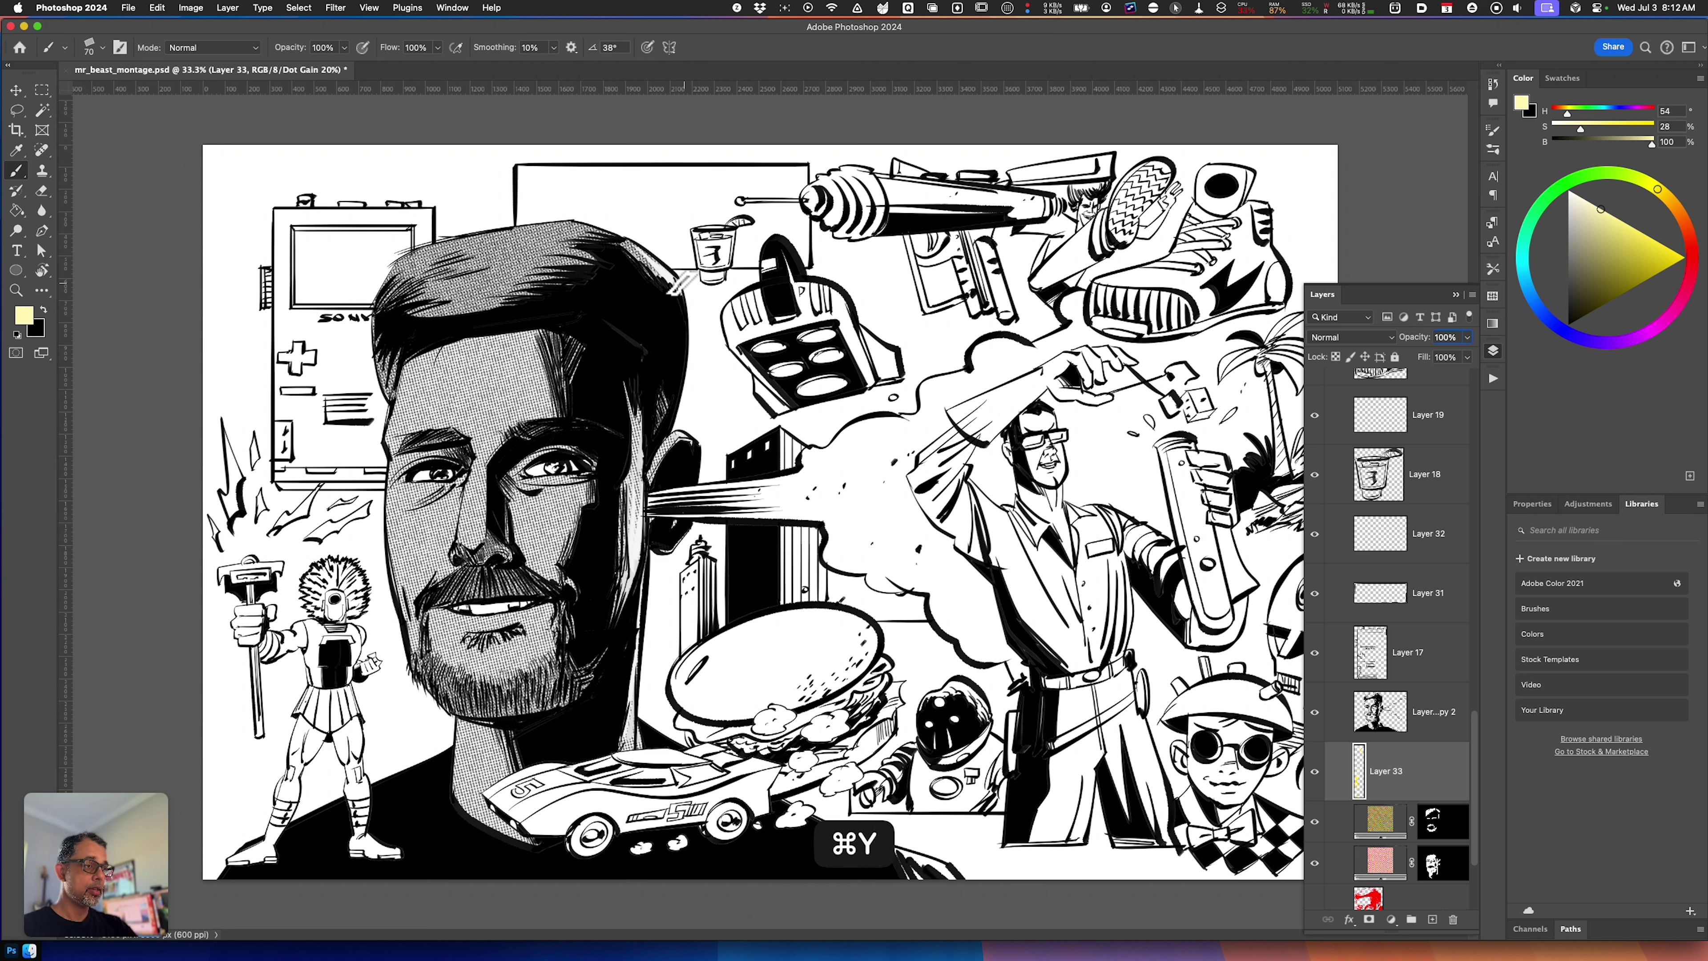
pyautogui.press('super+y')
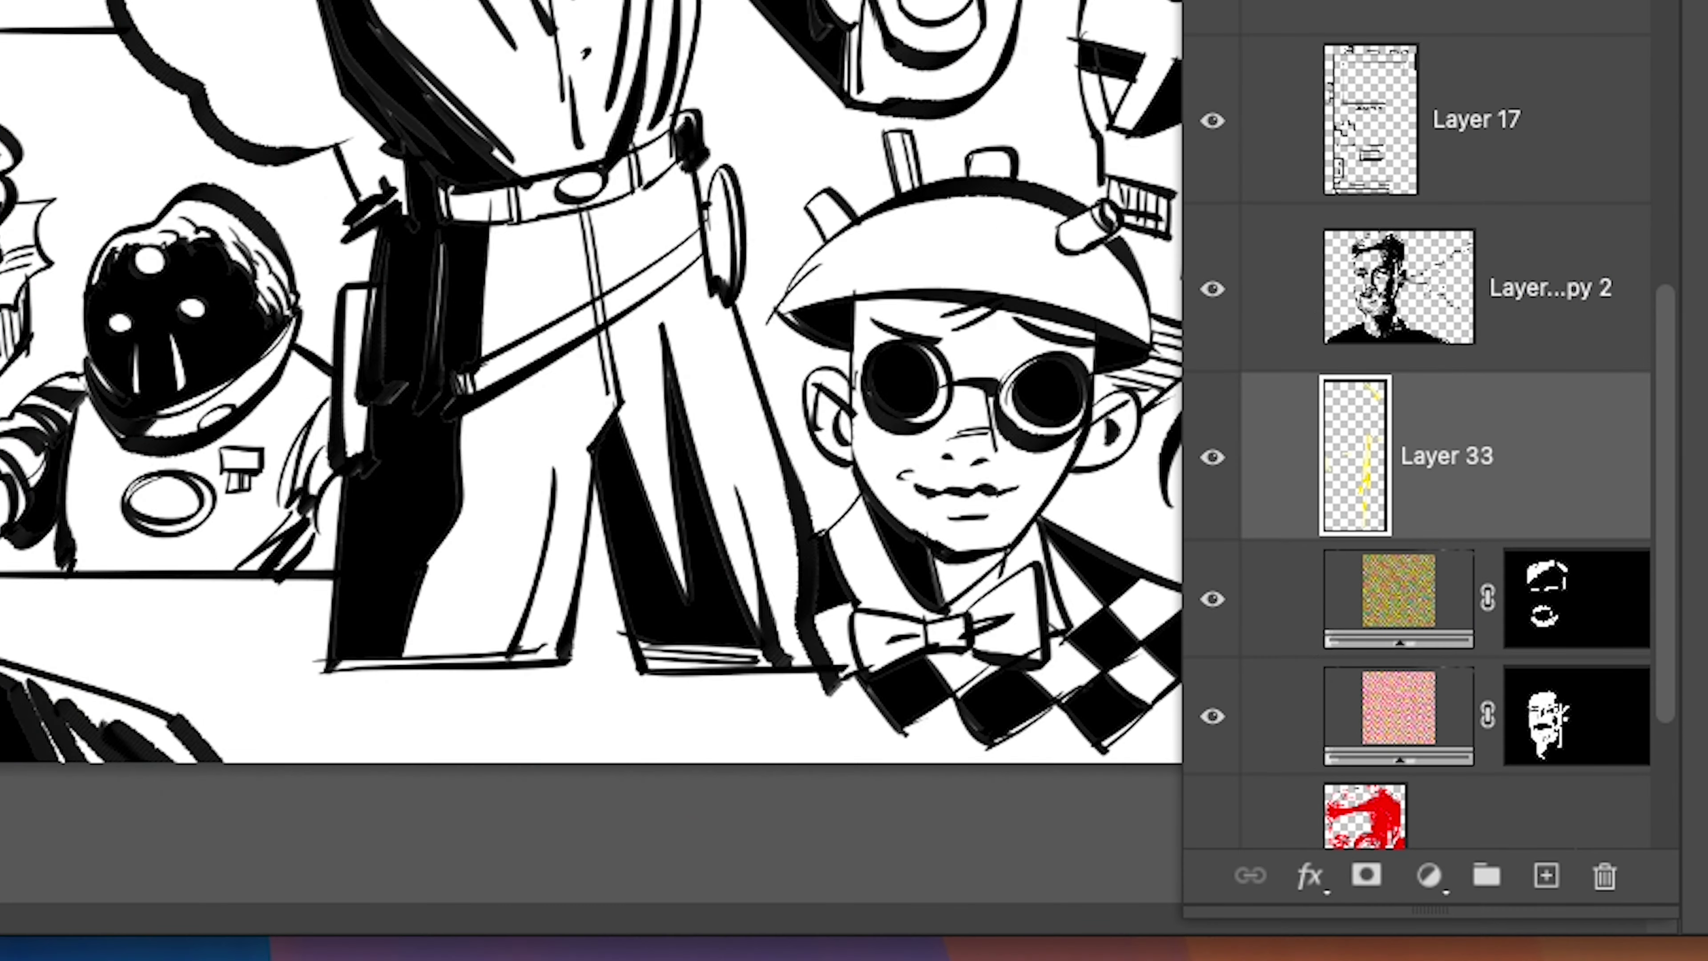
# Add Layer 34 and brush pale cyan into the man's irises
pyautogui.press('alt+shift+super+n')
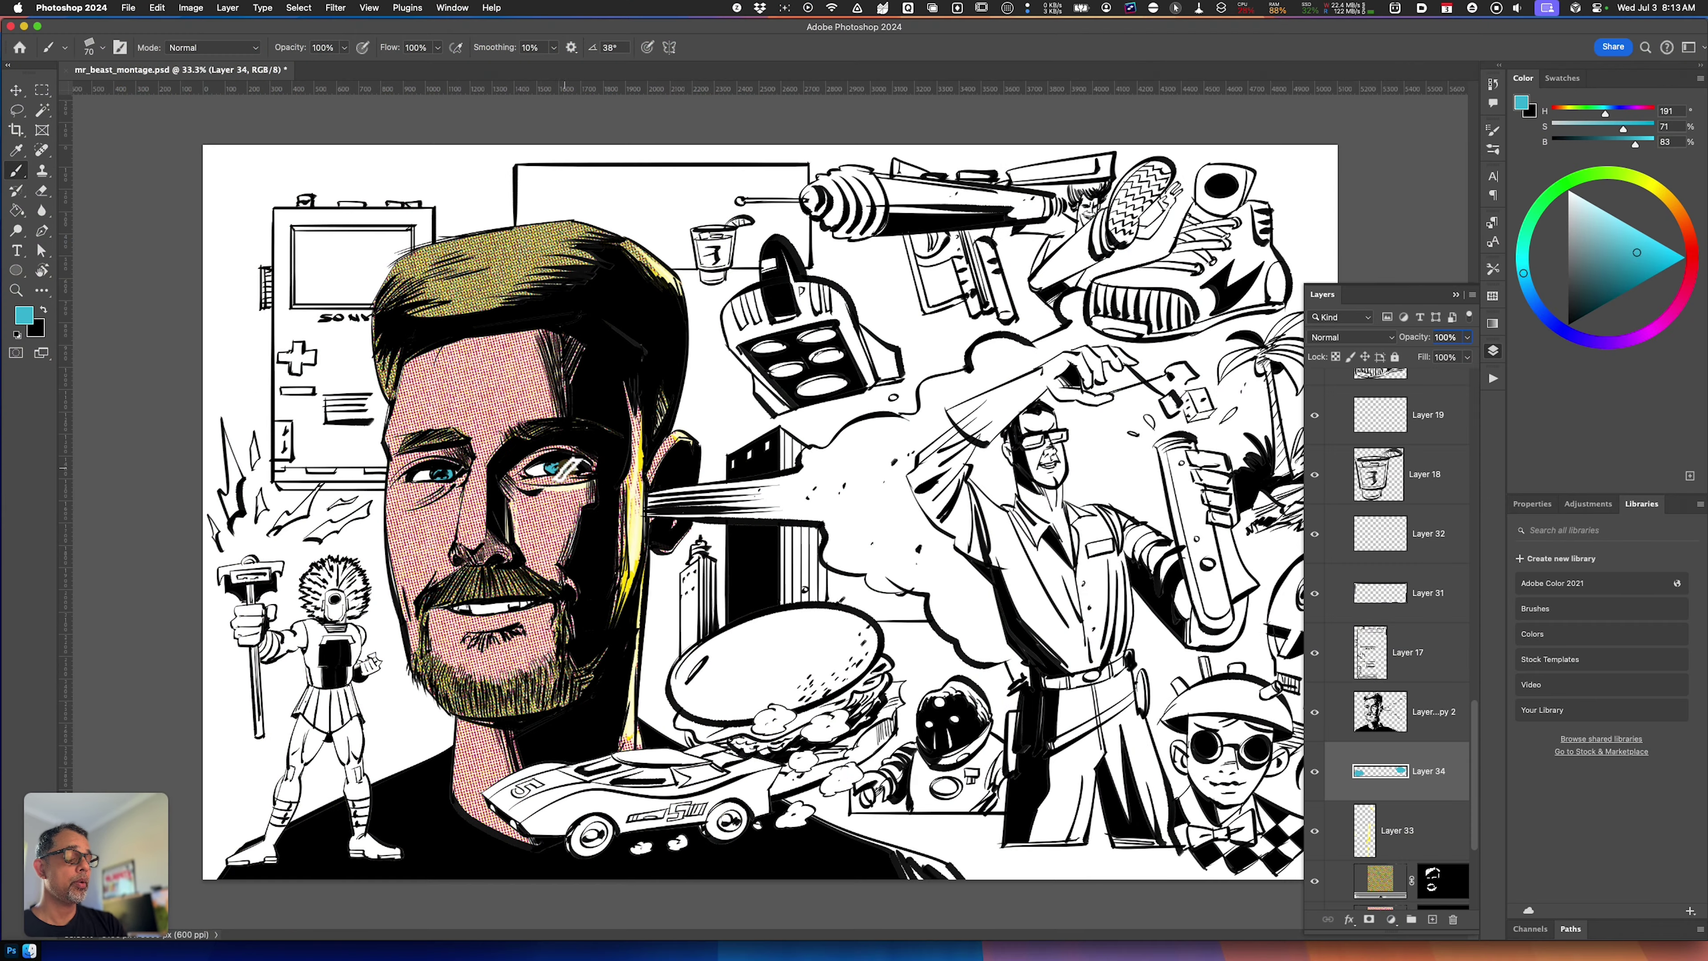
pyautogui.click(1579, 200)
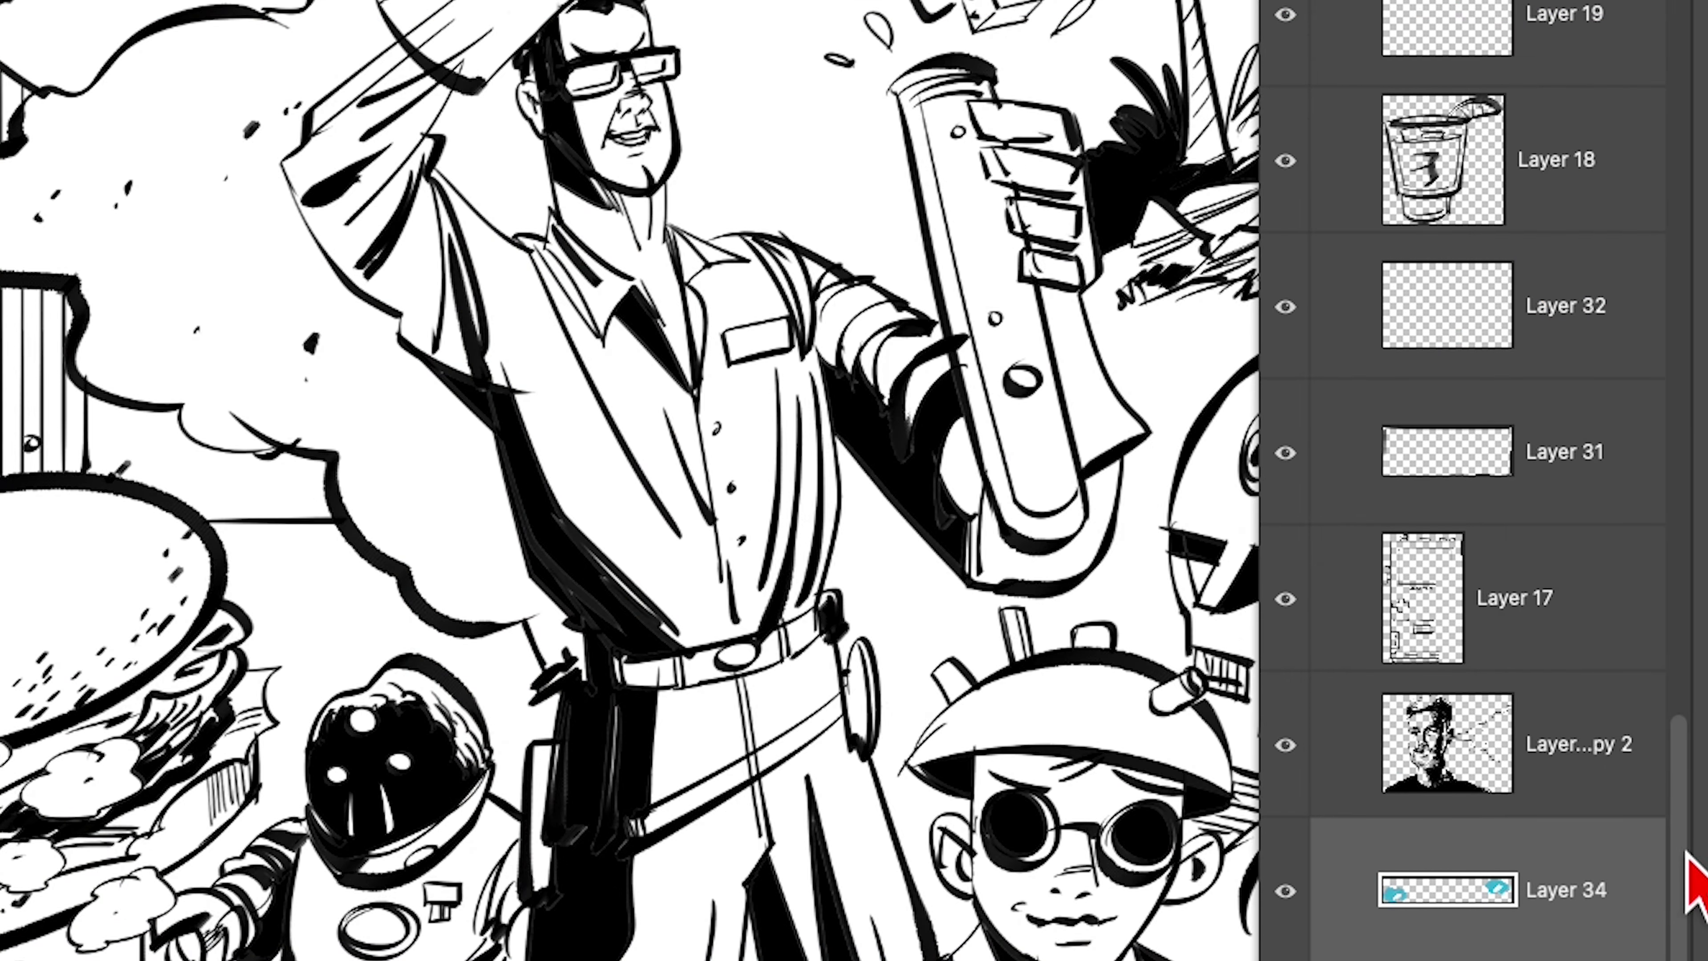
pyautogui.scroll(-5, 1473, 769)
# Select Layer 2 copy so Layer 35 is created directly above it
pyautogui.click(1501, 878)
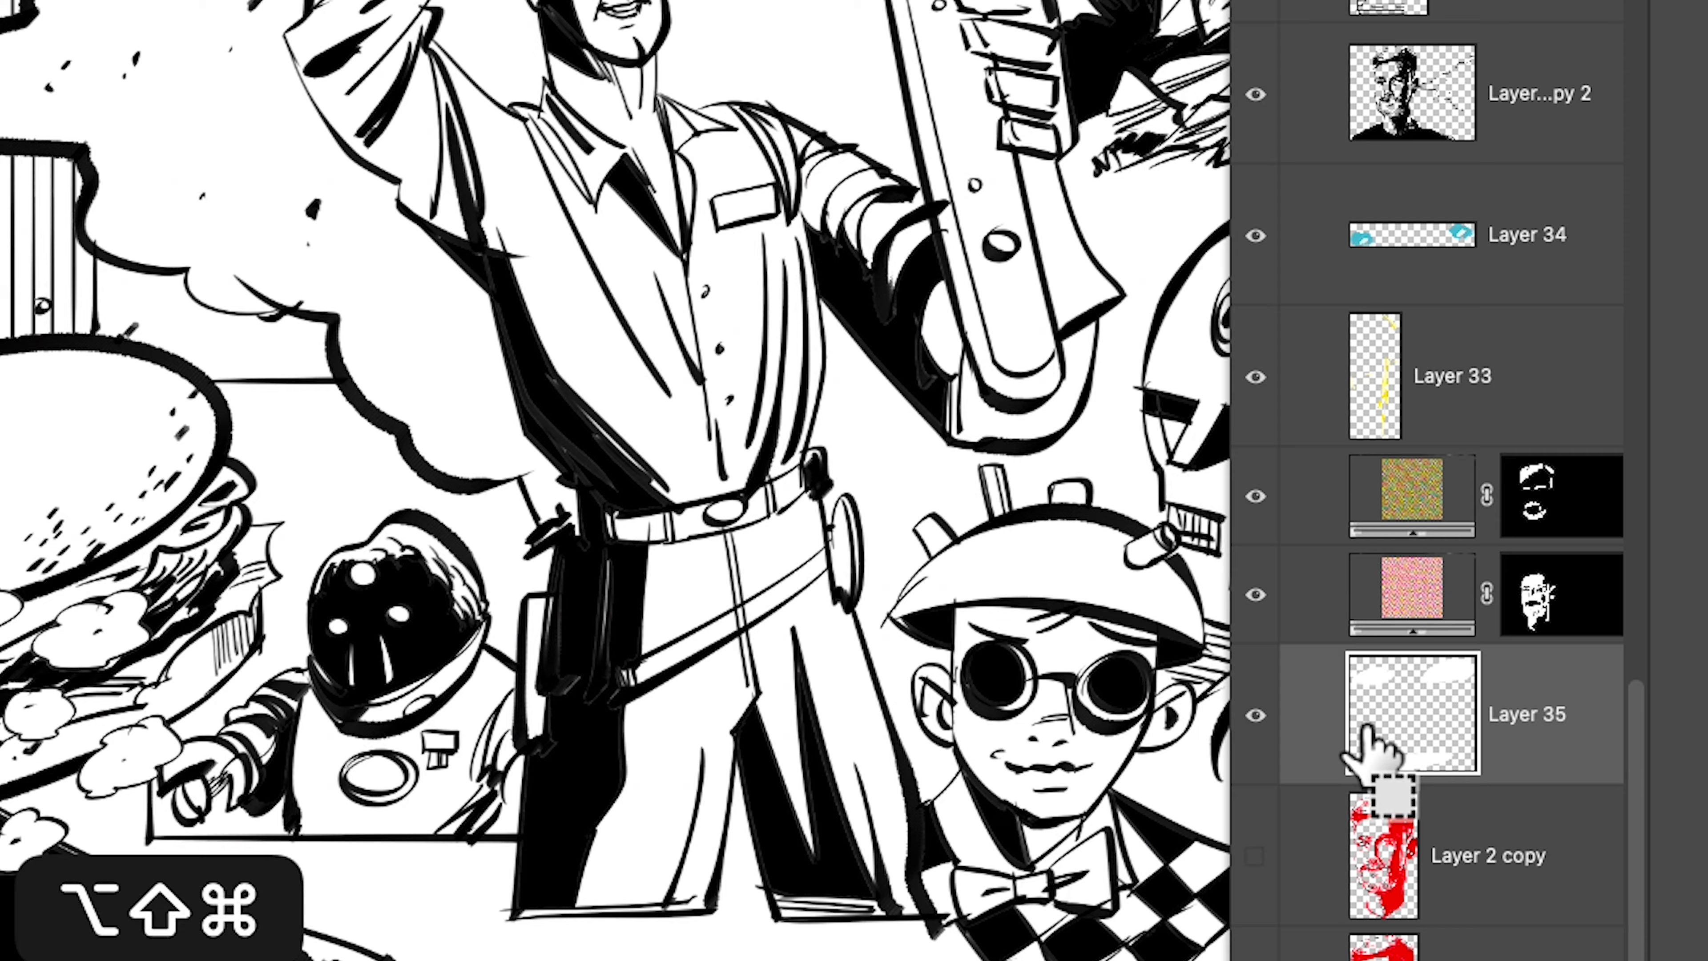
# Create Layer 36 and move it up to just below Layer 33
pyautogui.press('alt+shift+super+n')
pyautogui.moveTo(1480, 700); pyautogui.dragTo(1396, 489)
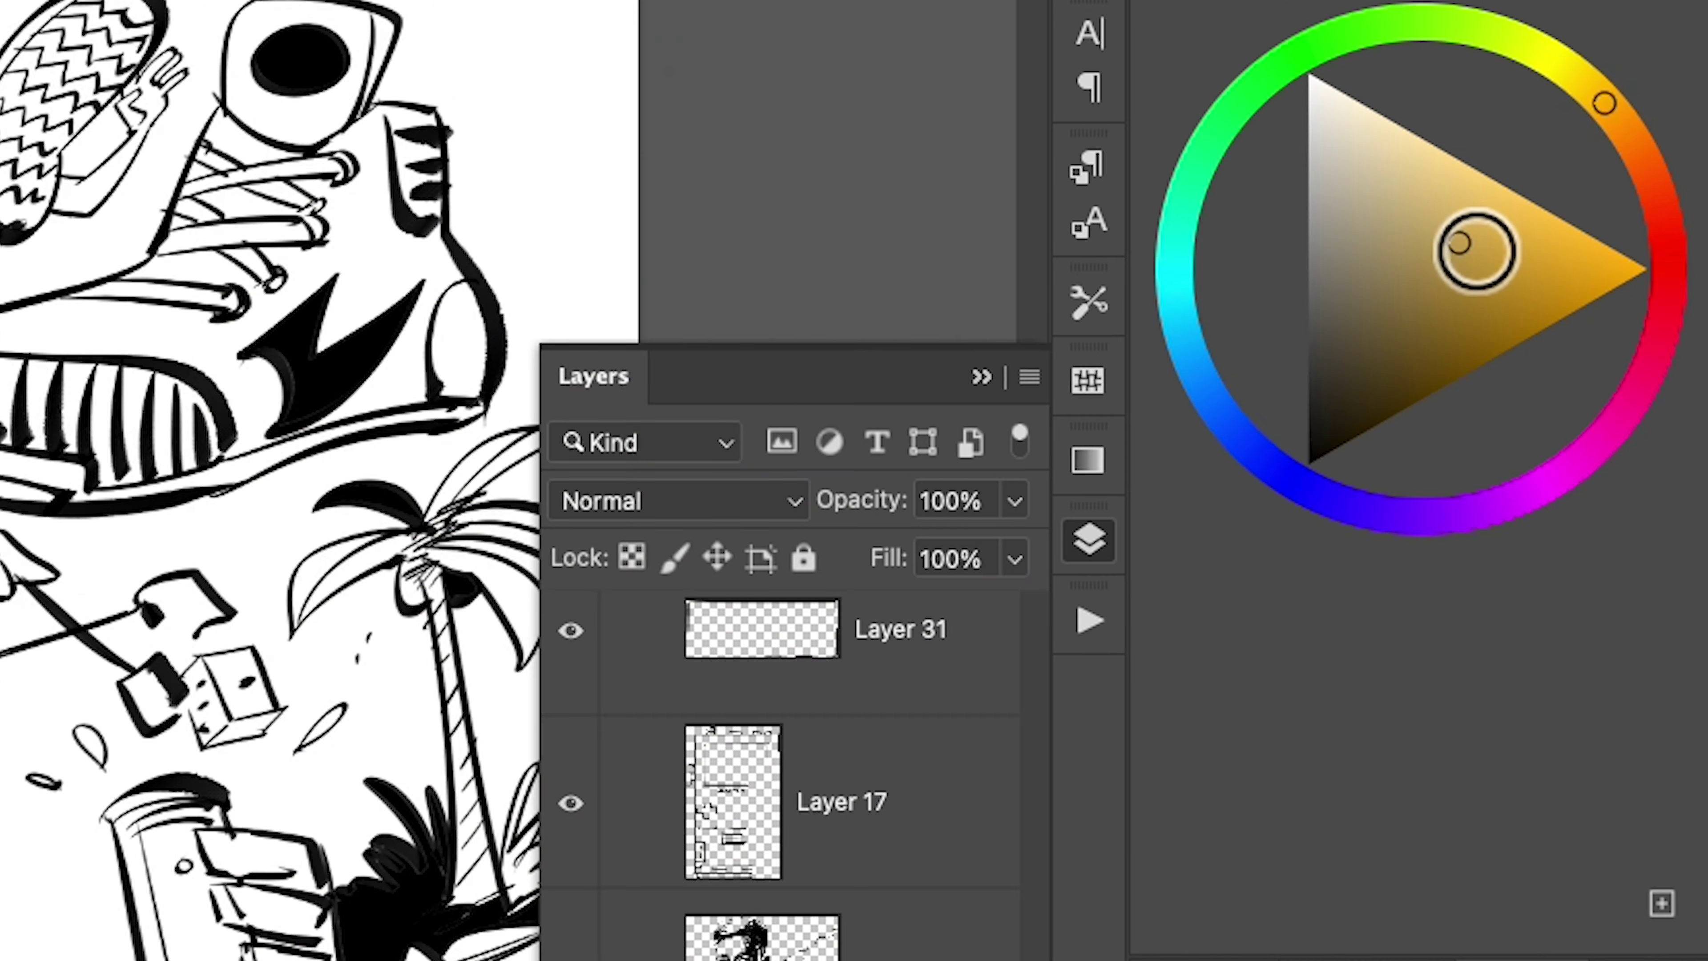
# Pick a darker, muted tan painting colour for the hair and beard
pyautogui.moveTo(1472, 257)
pyautogui.mouseDown()
pyautogui.moveTo(1399, 302)
pyautogui.moveTo(1407, 275)
pyautogui.mouseUp()
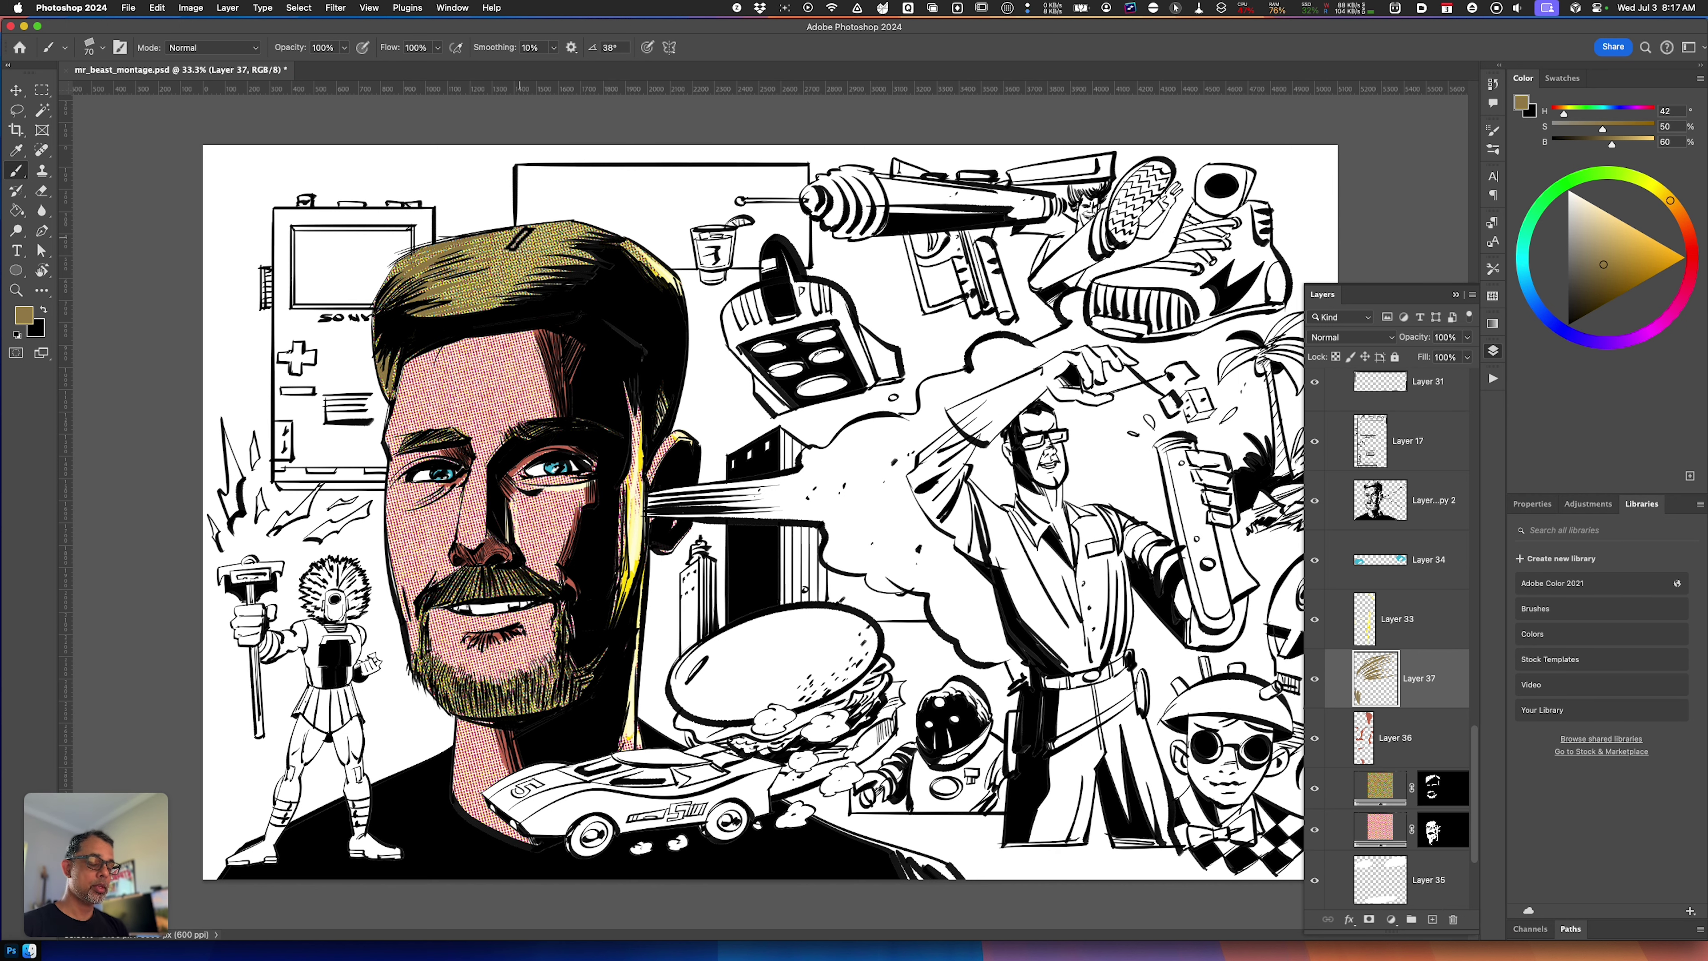
# Zoom the canvas out from 33.3% to 25% to show the whole montage
pyautogui.press('super+minus')
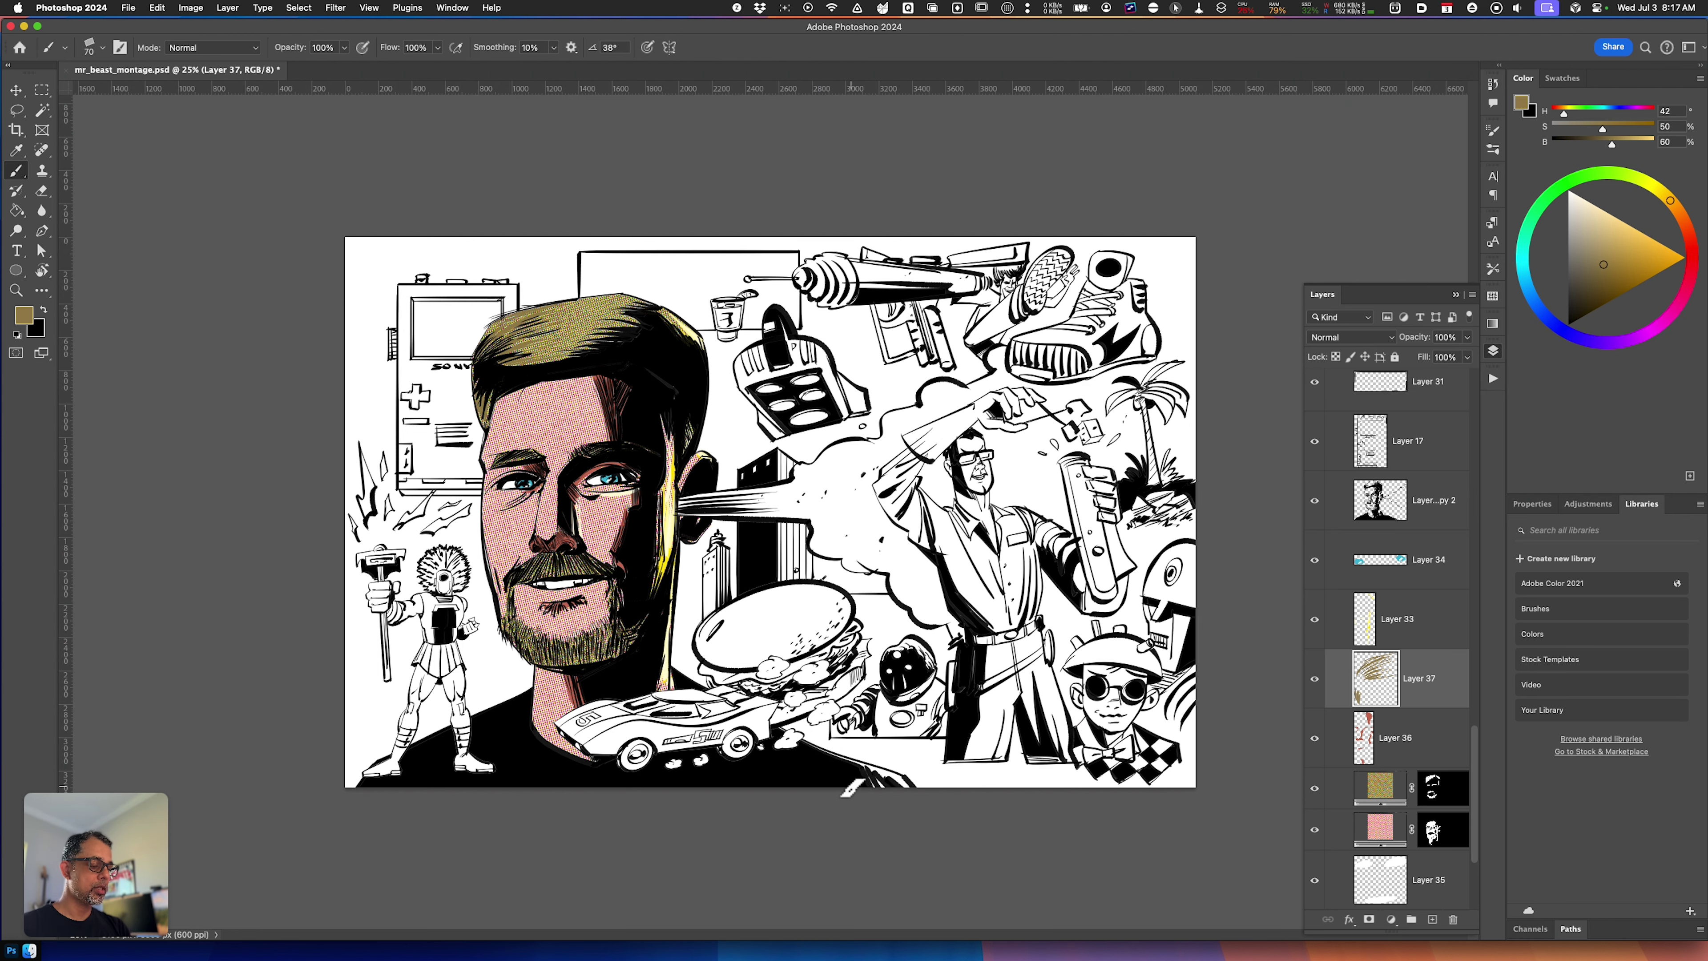
# Zoom in and lasso the shirt area at the bottom of the montage, adding to the selection
pyautogui.press('super+equal')
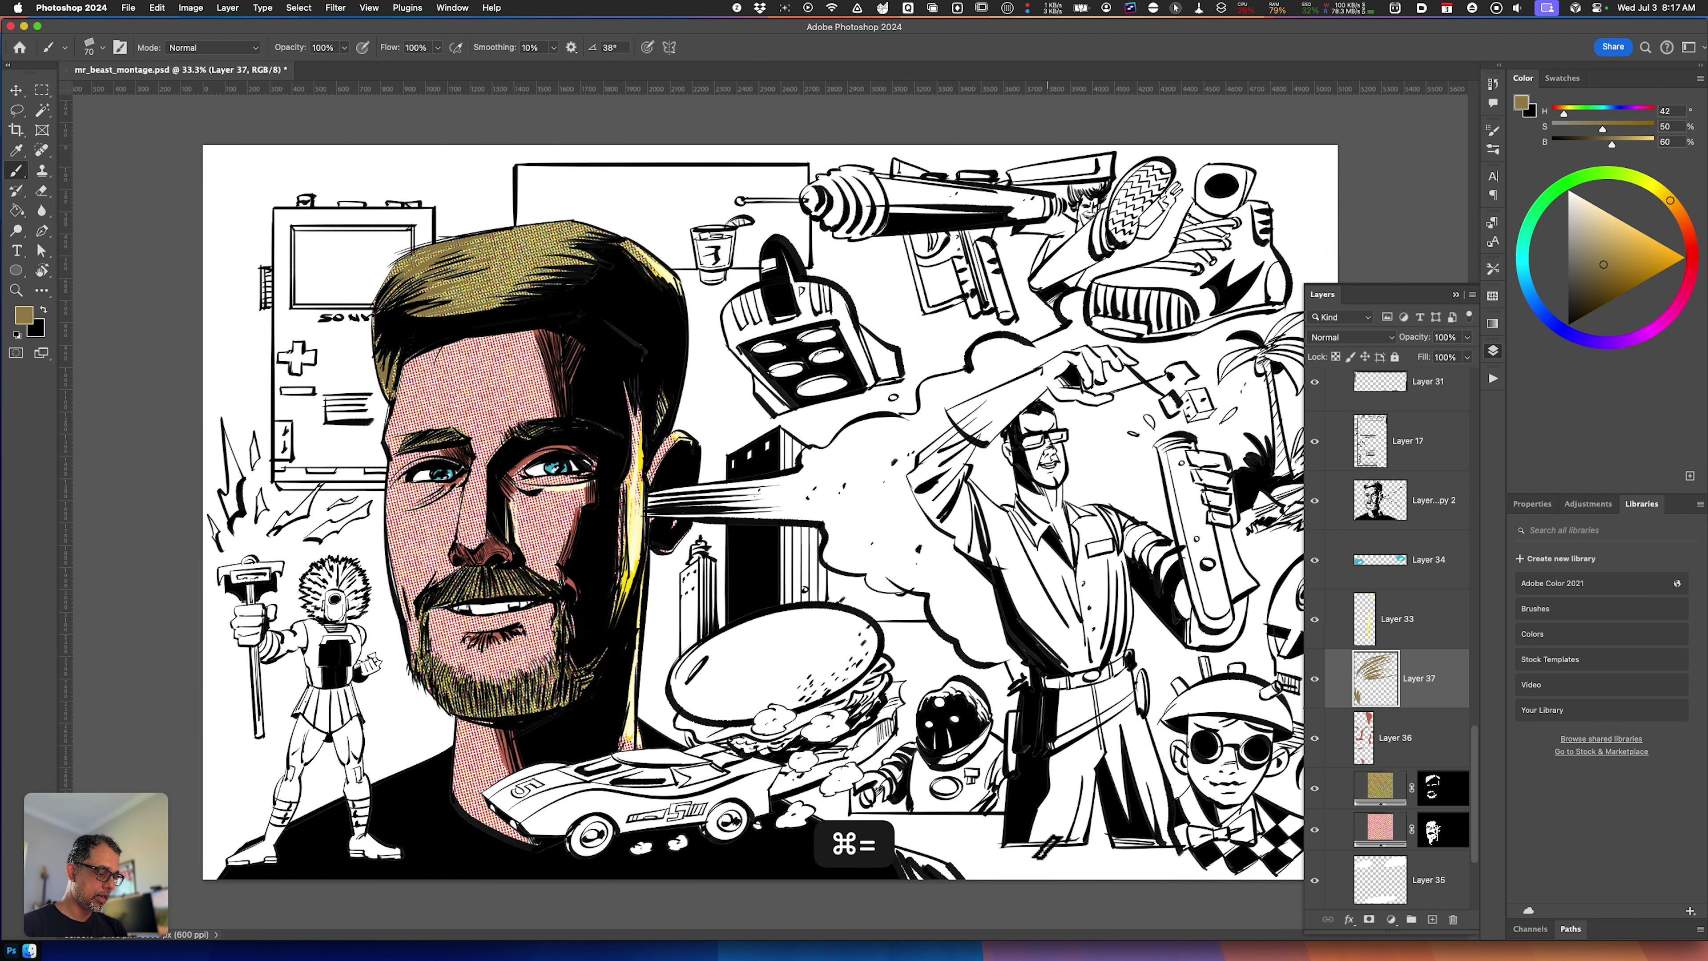
pyautogui.press('space')
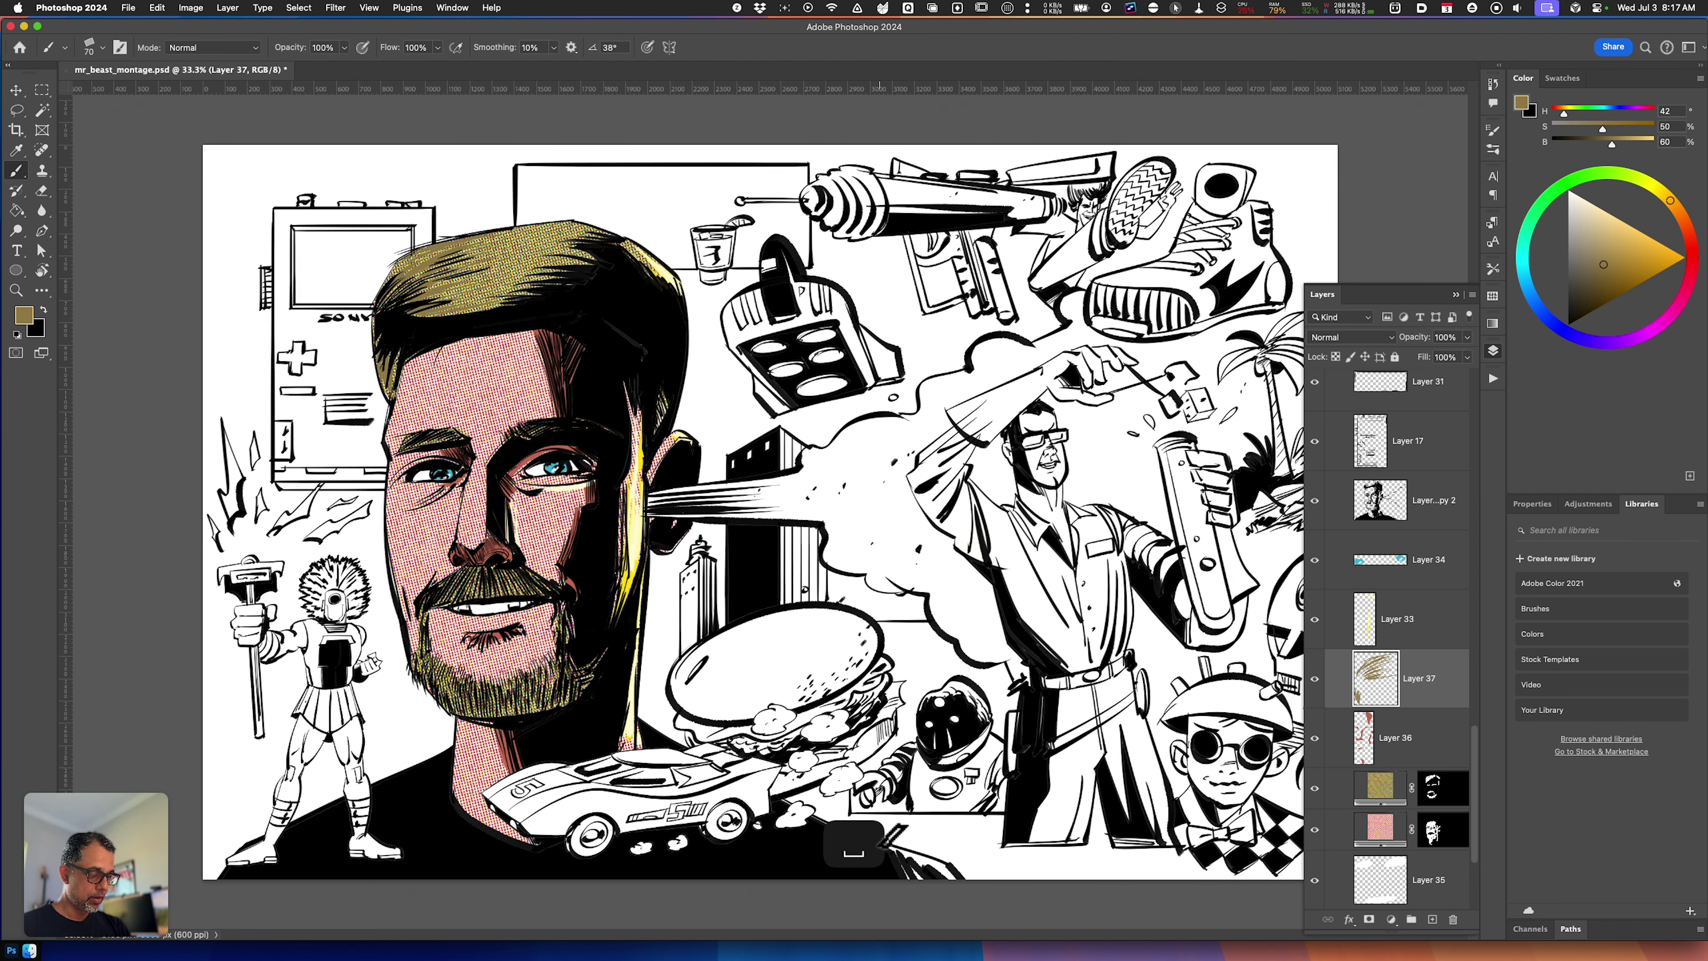
pyautogui.press('w')
pyautogui.press('l')
pyautogui.press('shift')
pyautogui.moveTo(807, 814); pyautogui.dragTo(810, 818)
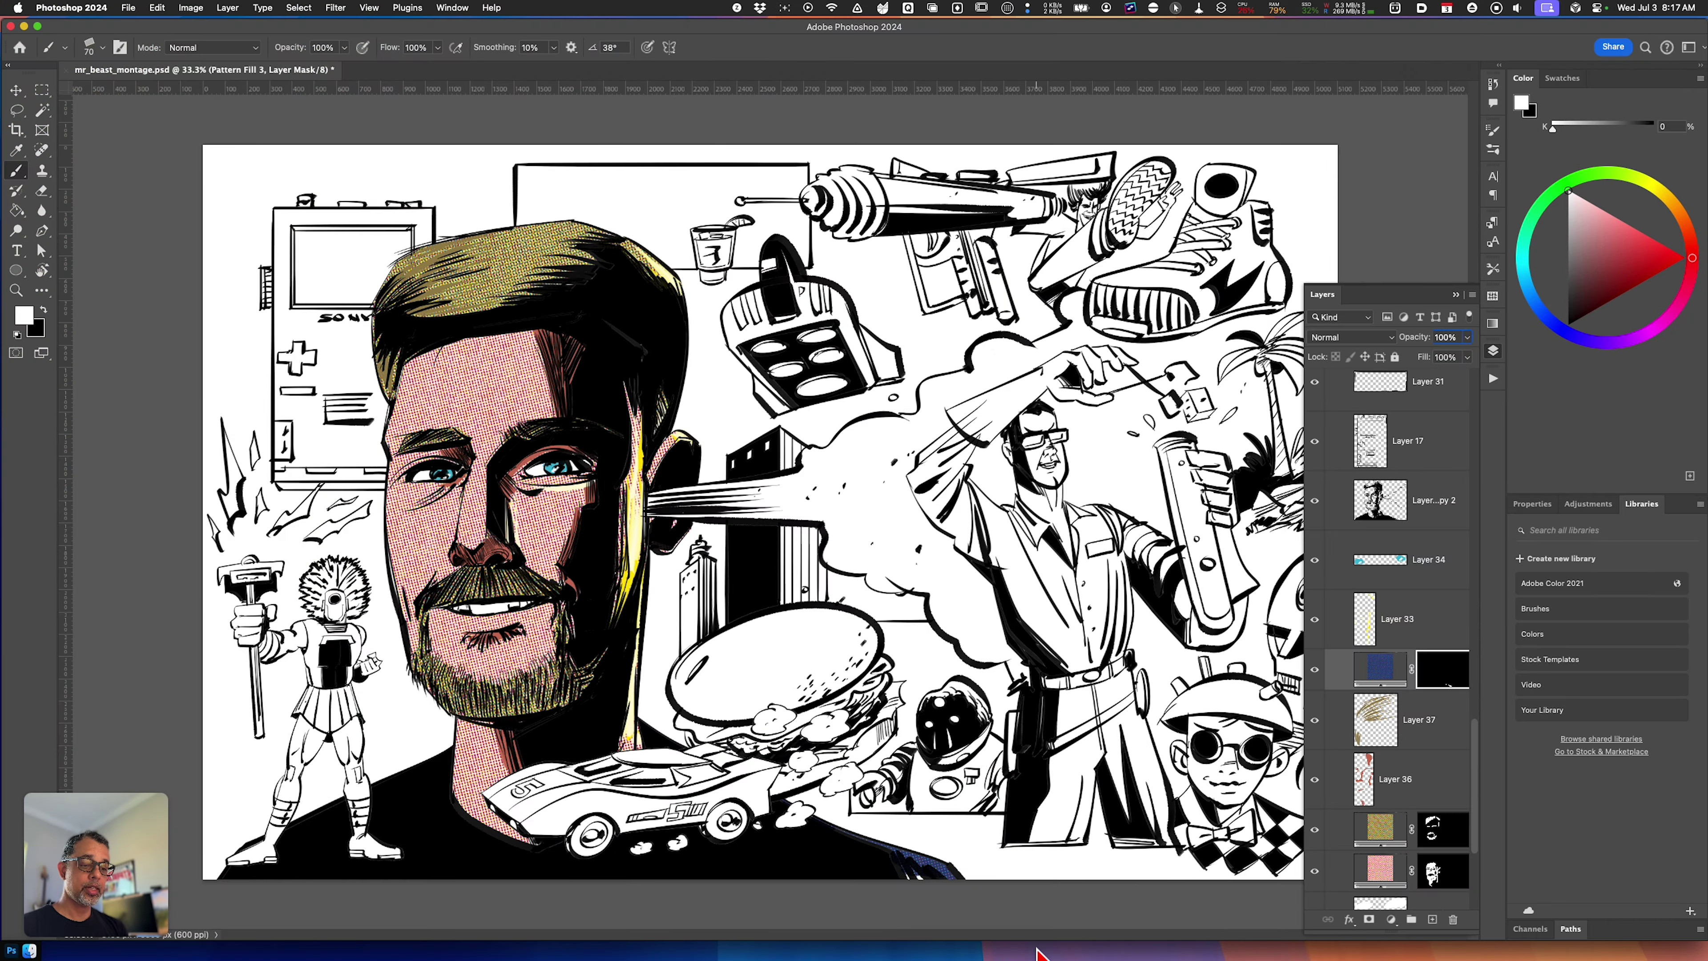
# Zoom out and select the colour layers from Layer 34 down to Layer 35
pyautogui.press('super+minus')
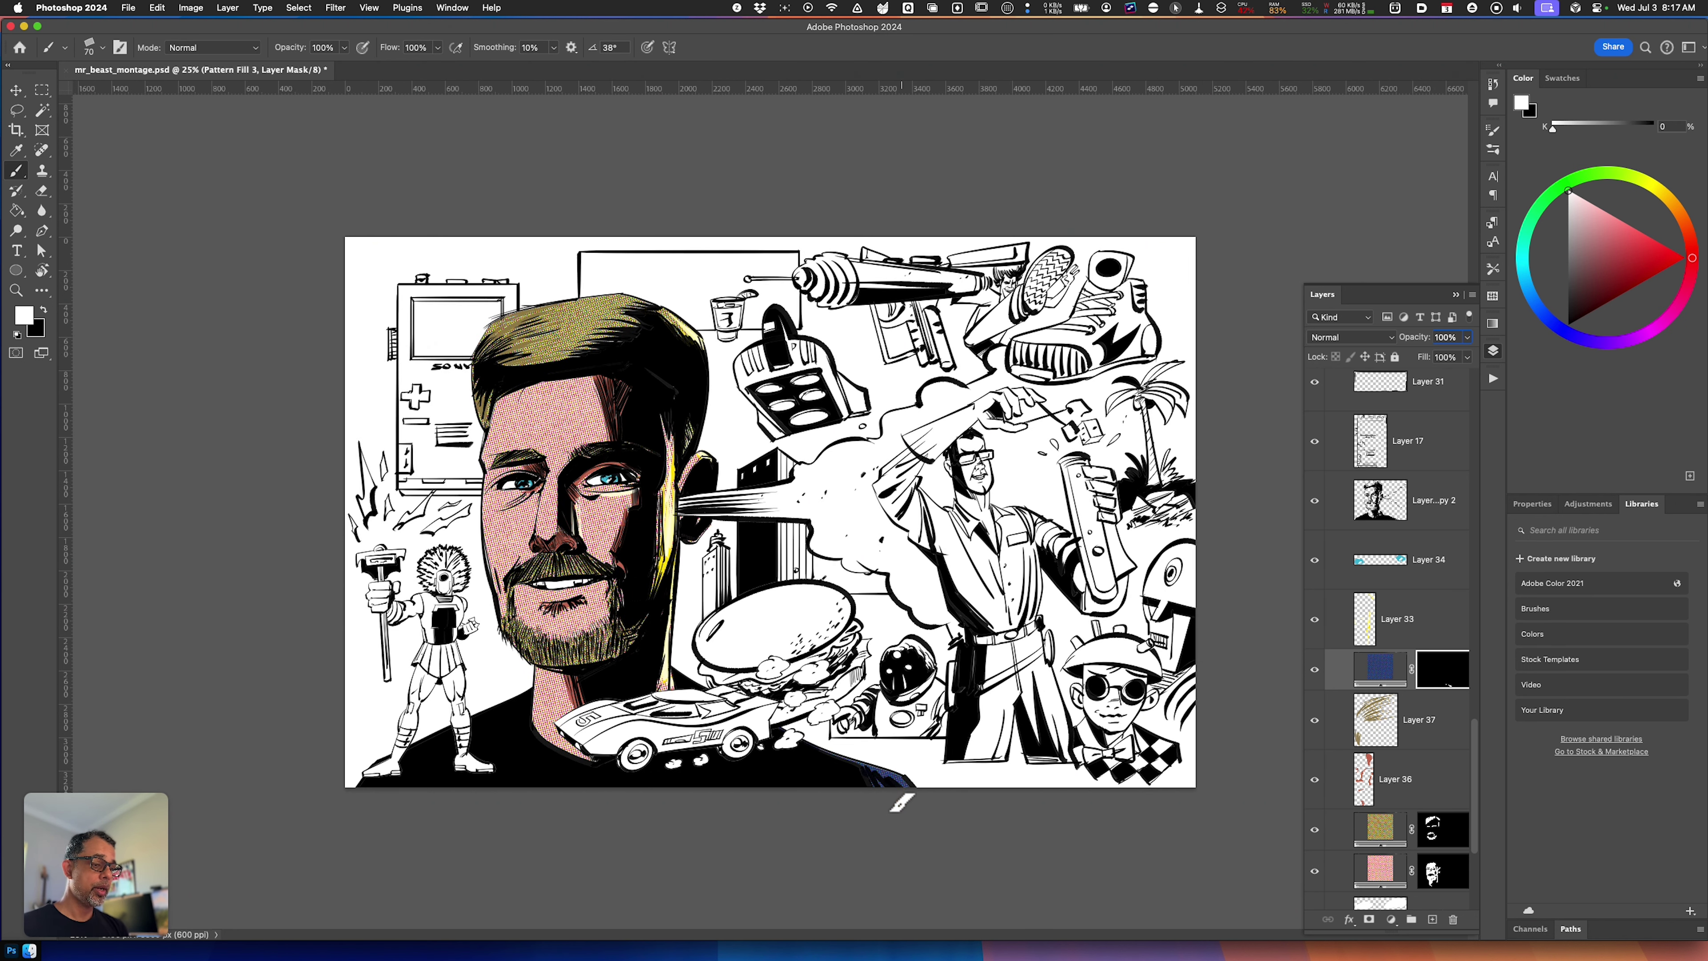
pyautogui.click(1418, 563)
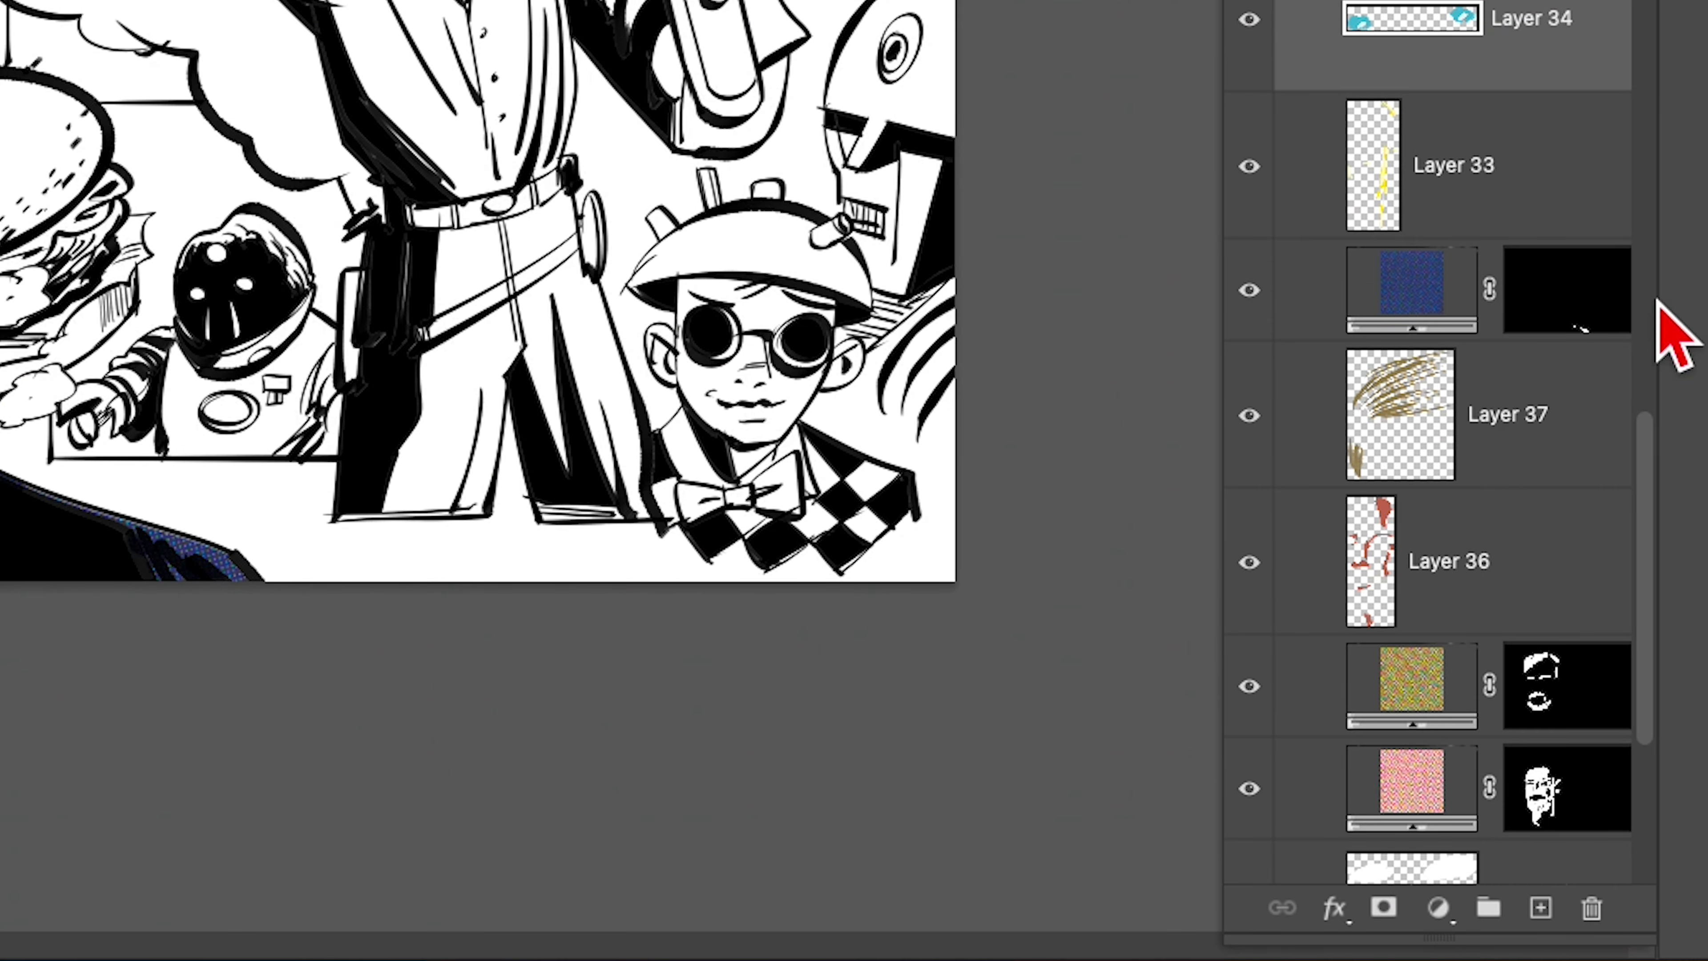
pyautogui.moveTo(1649, 400); pyautogui.dragTo(1641, 514)
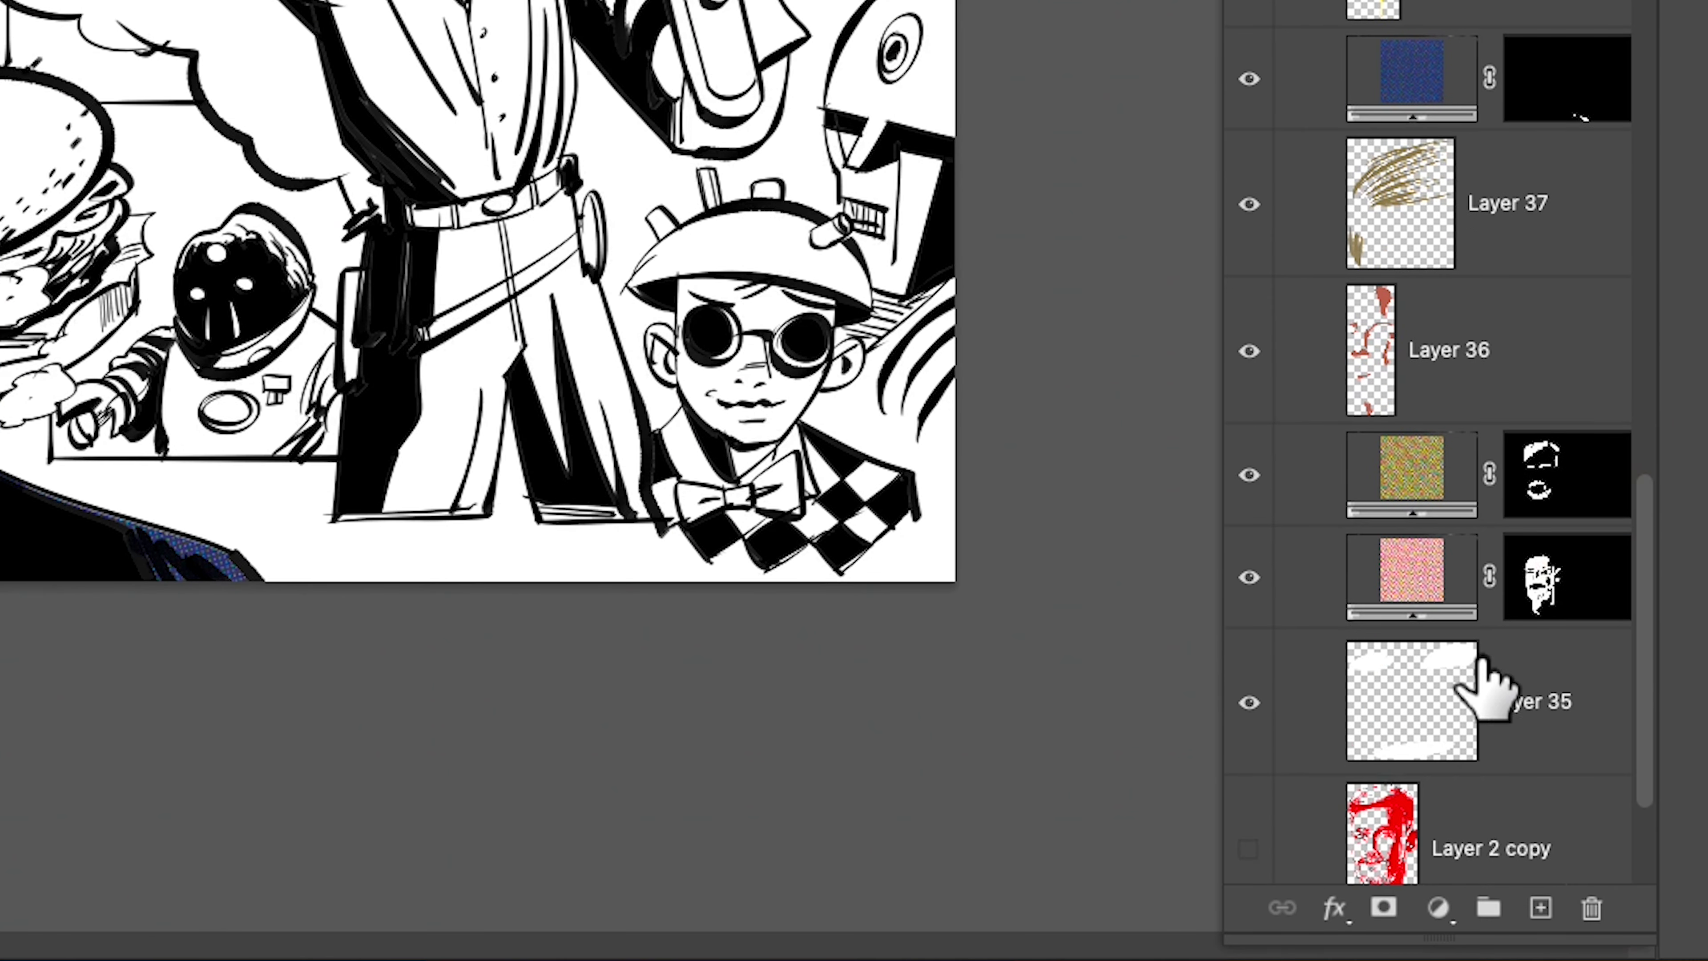
pyautogui.keyDown('shift'); pyautogui.click(1526, 693); pyautogui.keyUp('shift')
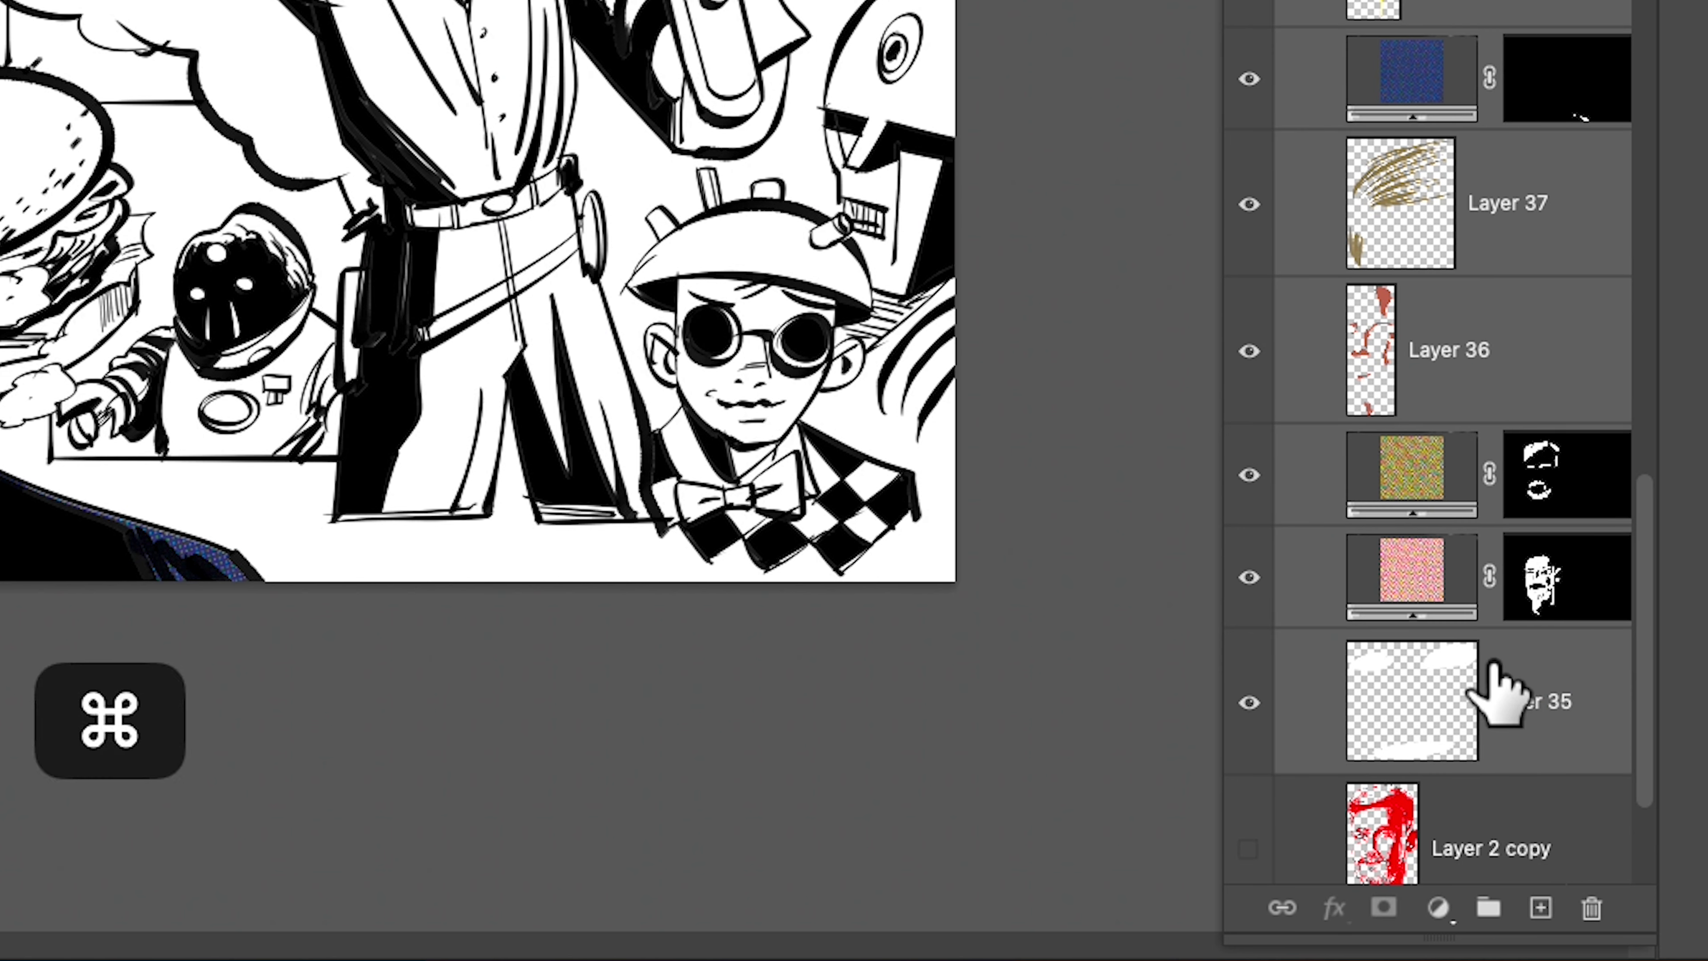
# Group the selected colour layers and rename the group 'colors'
pyautogui.press('super+g')
pyautogui.click(1439, 420)
pyautogui.doubleClick(1439, 421)
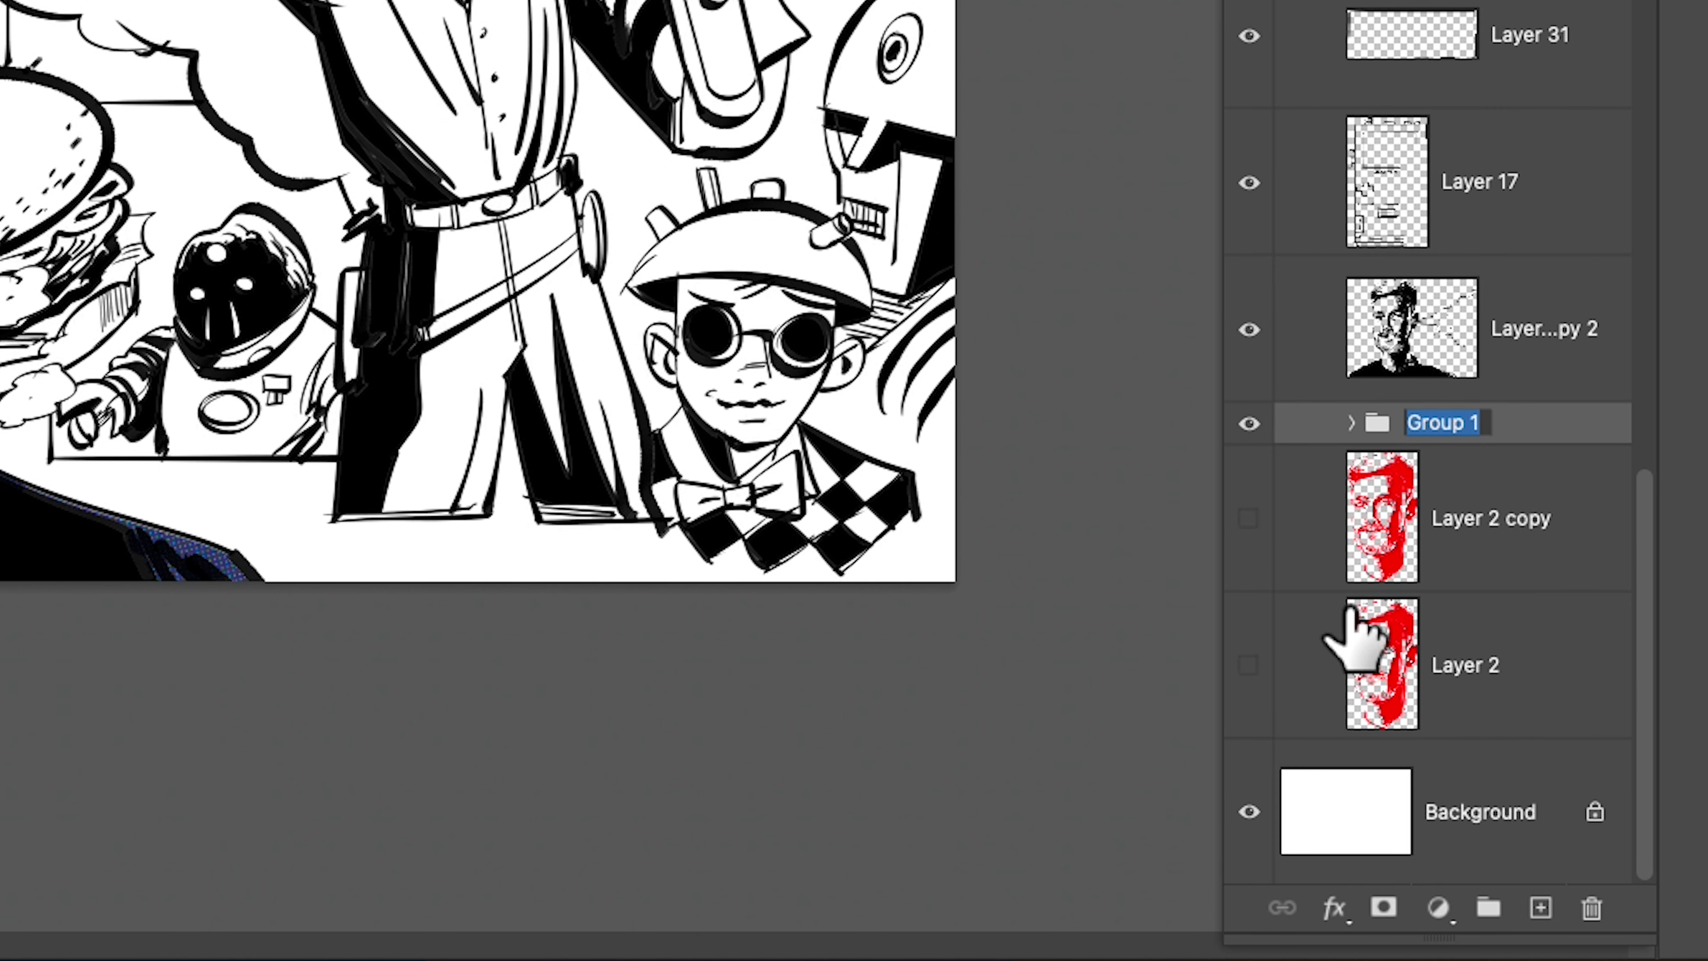
pyautogui.write('colors')
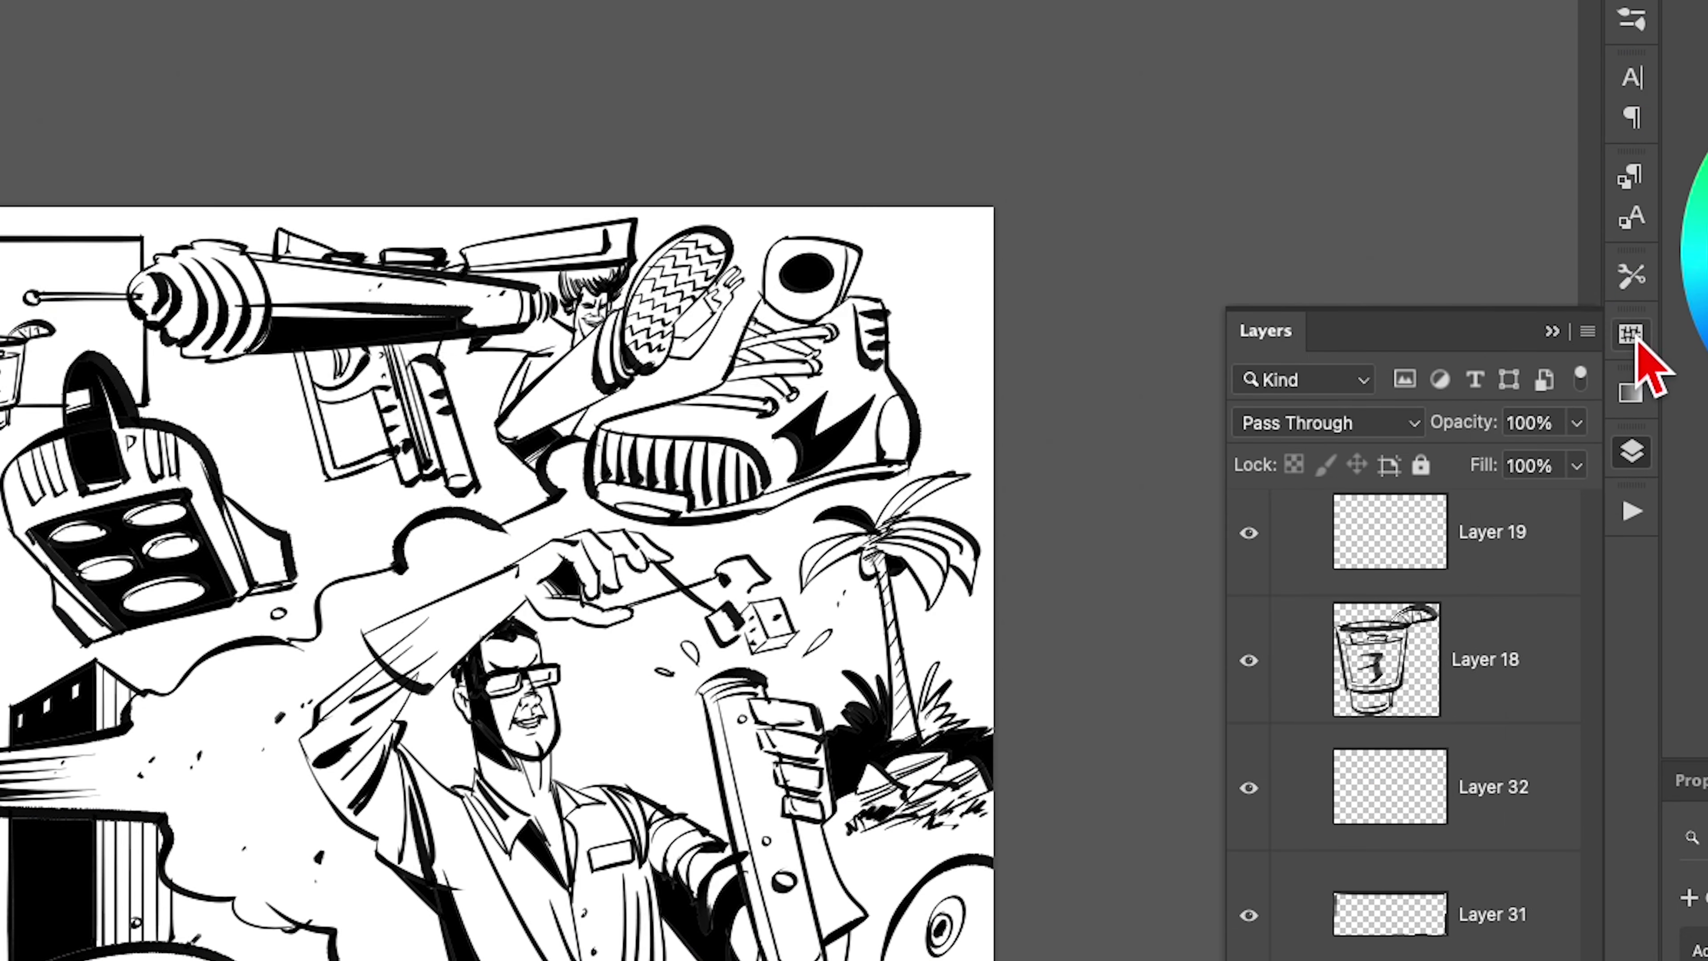
# Show the pattern library and collapse the Debaser-ColourLibrary Part4, Part3 and Part6 folders
pyautogui.click(1641, 333)
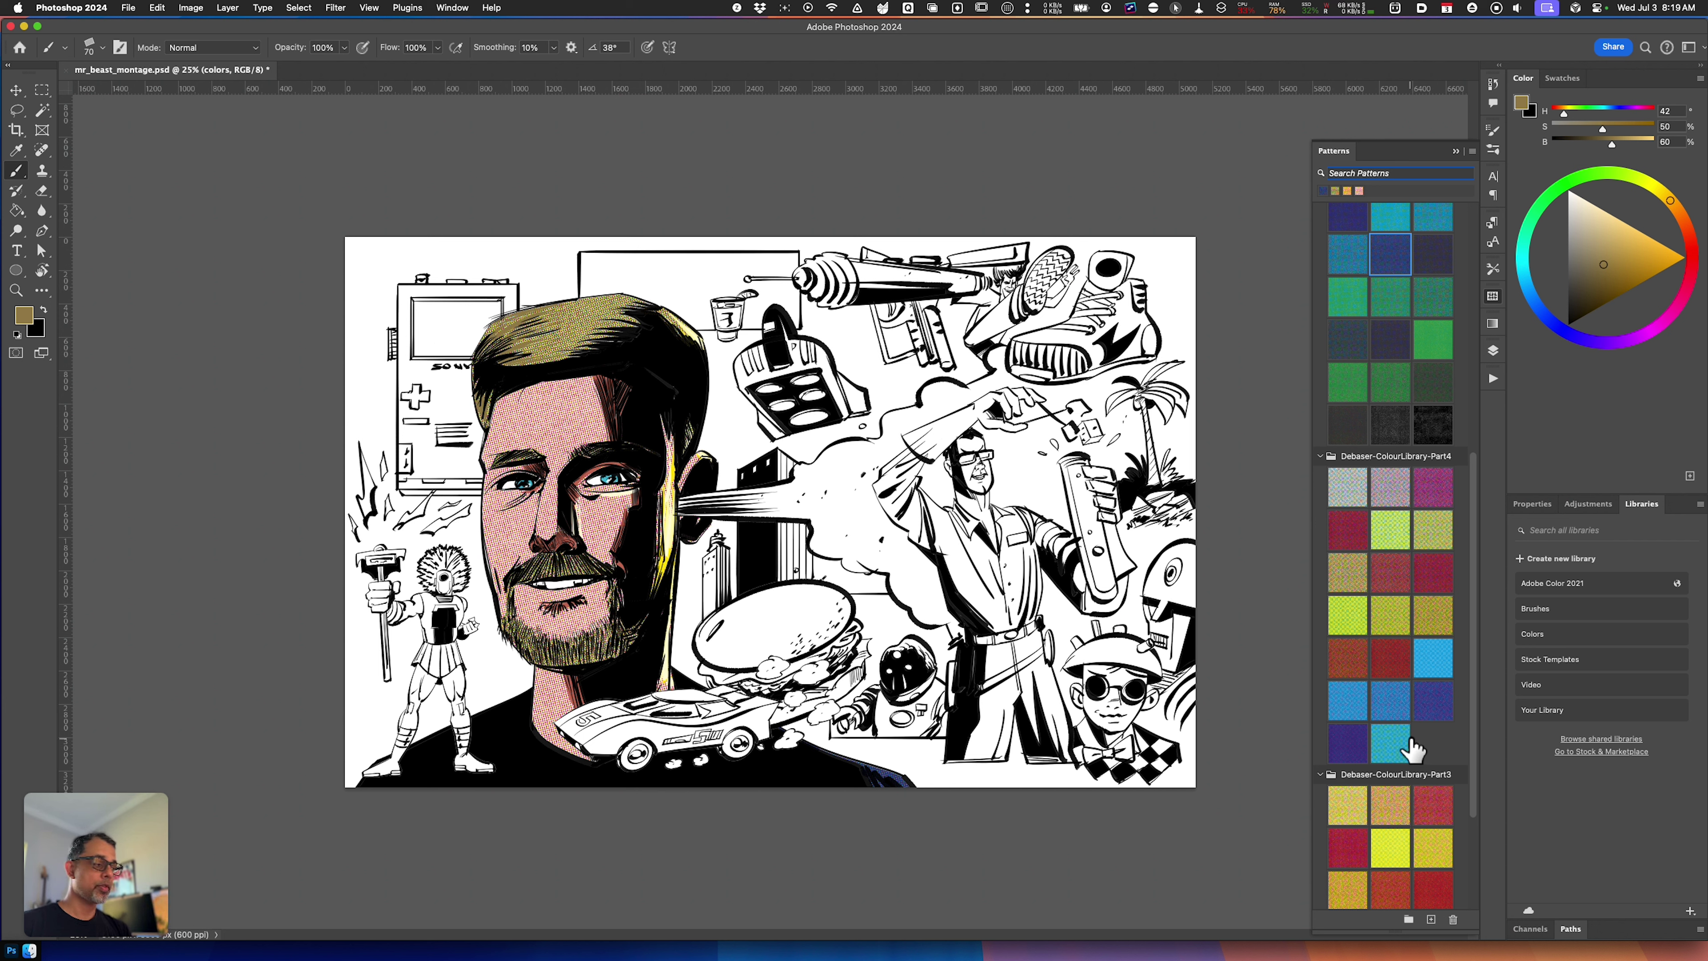
pyautogui.click(1320, 456)
pyautogui.click(1320, 601)
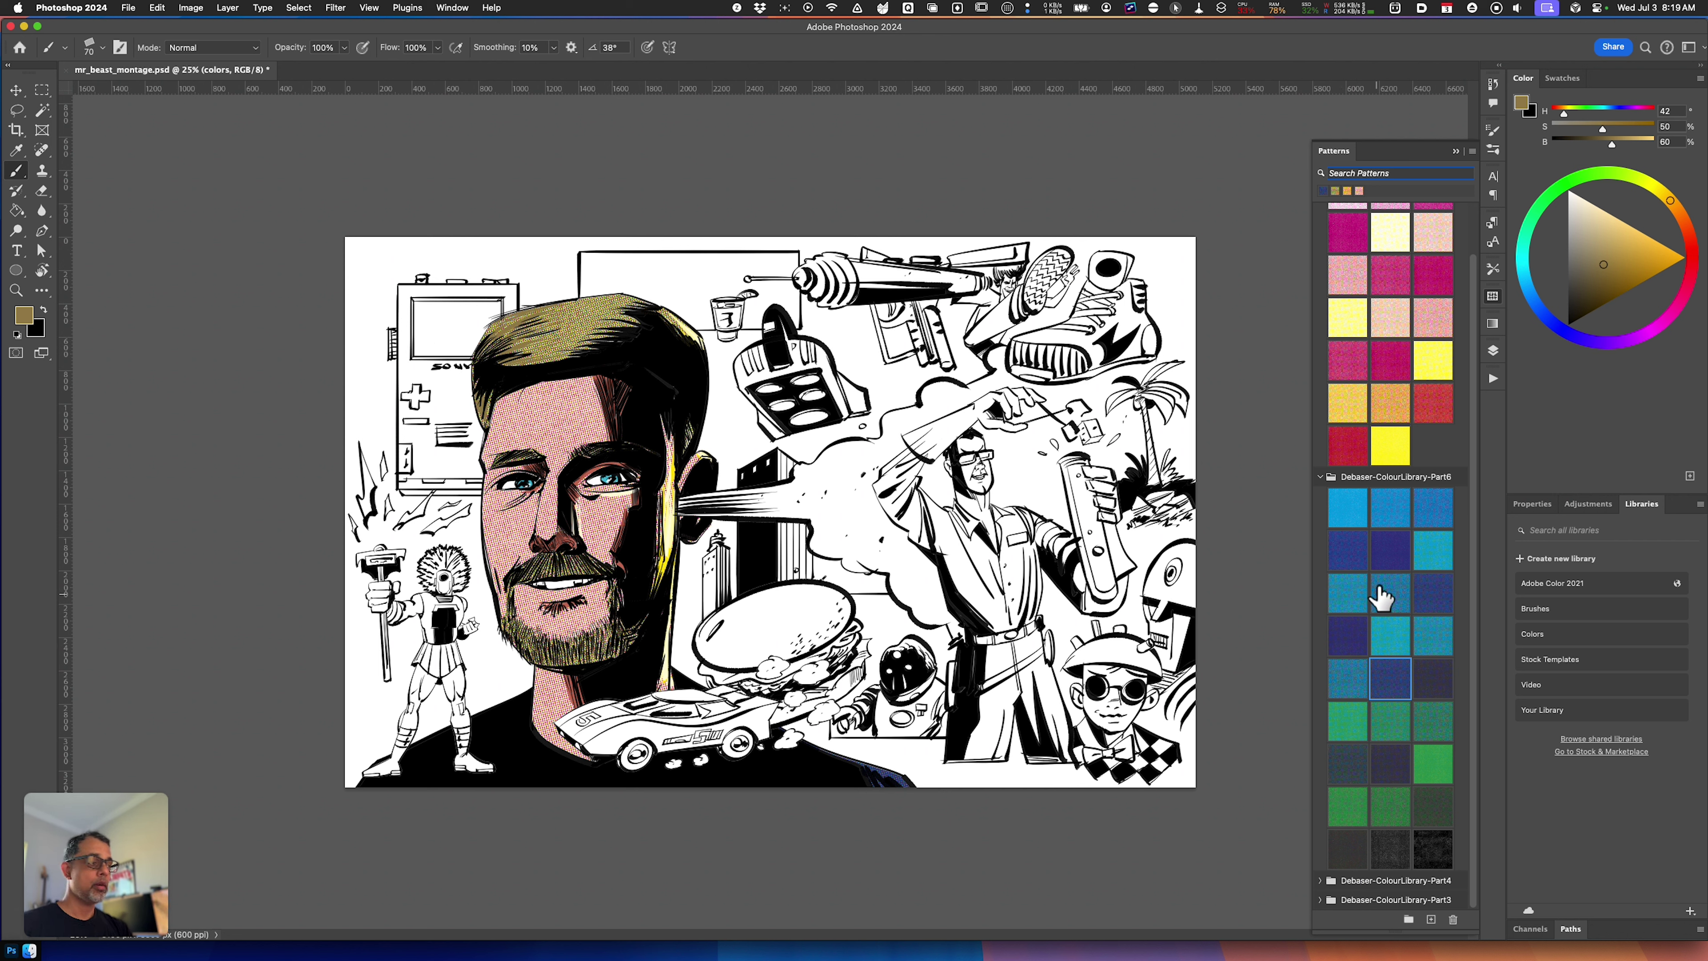
pyautogui.click(1320, 476)
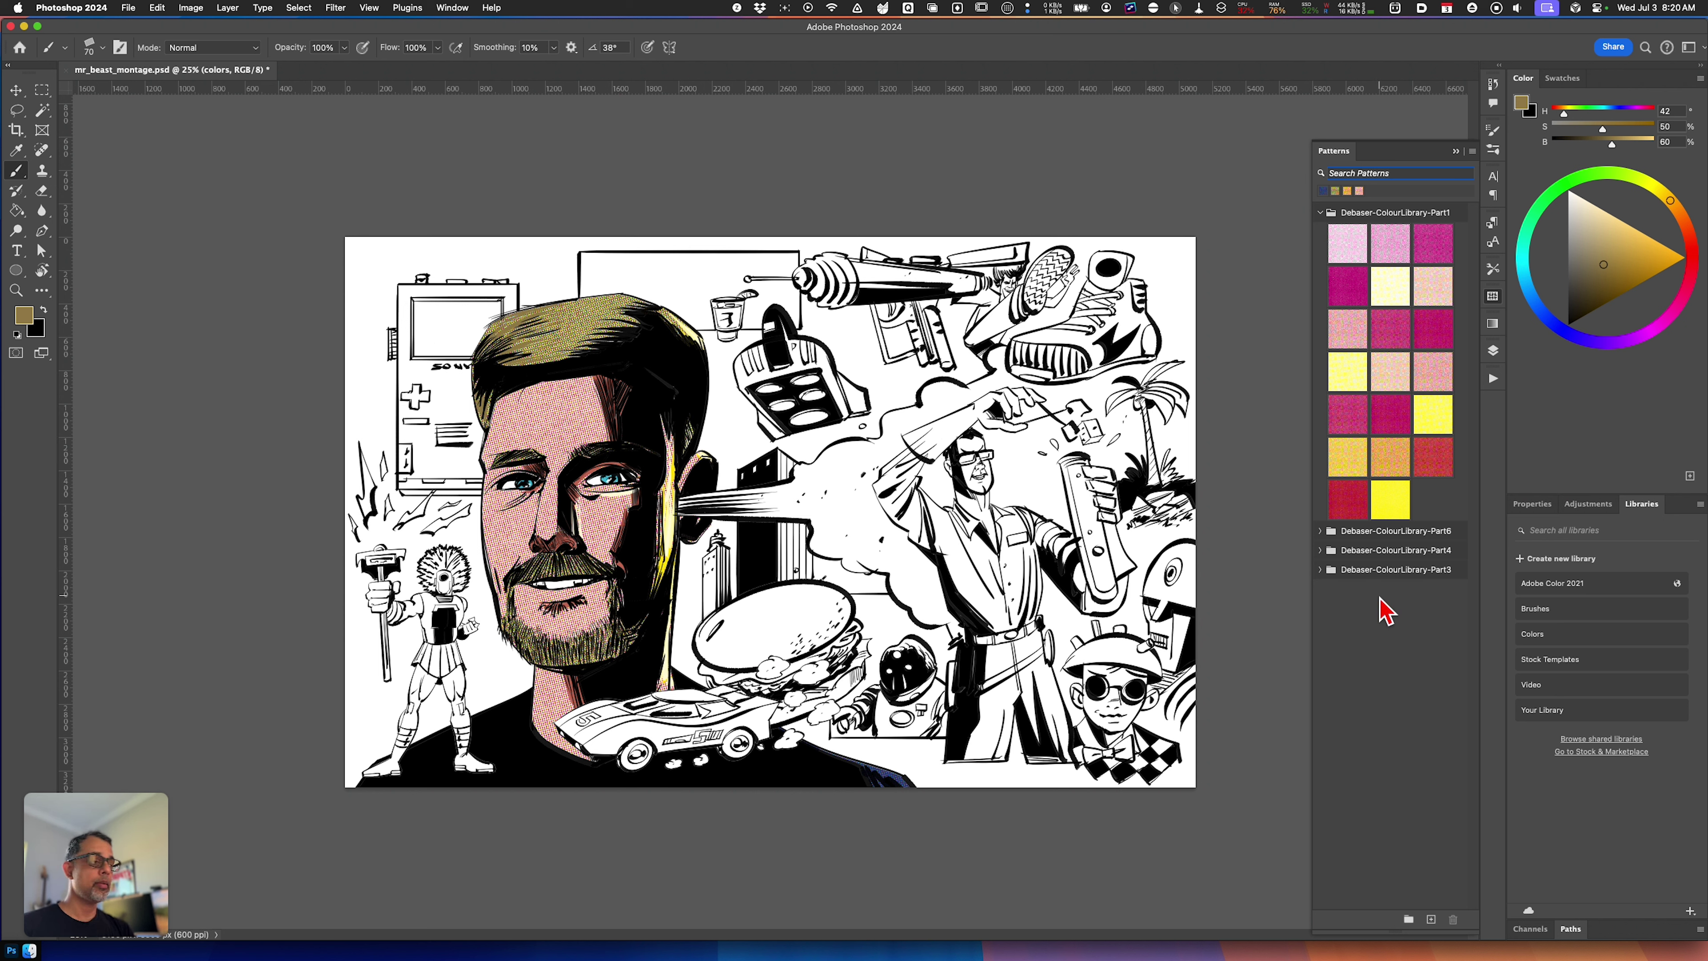
pyautogui.click(1322, 215)
pyautogui.click(1322, 217)
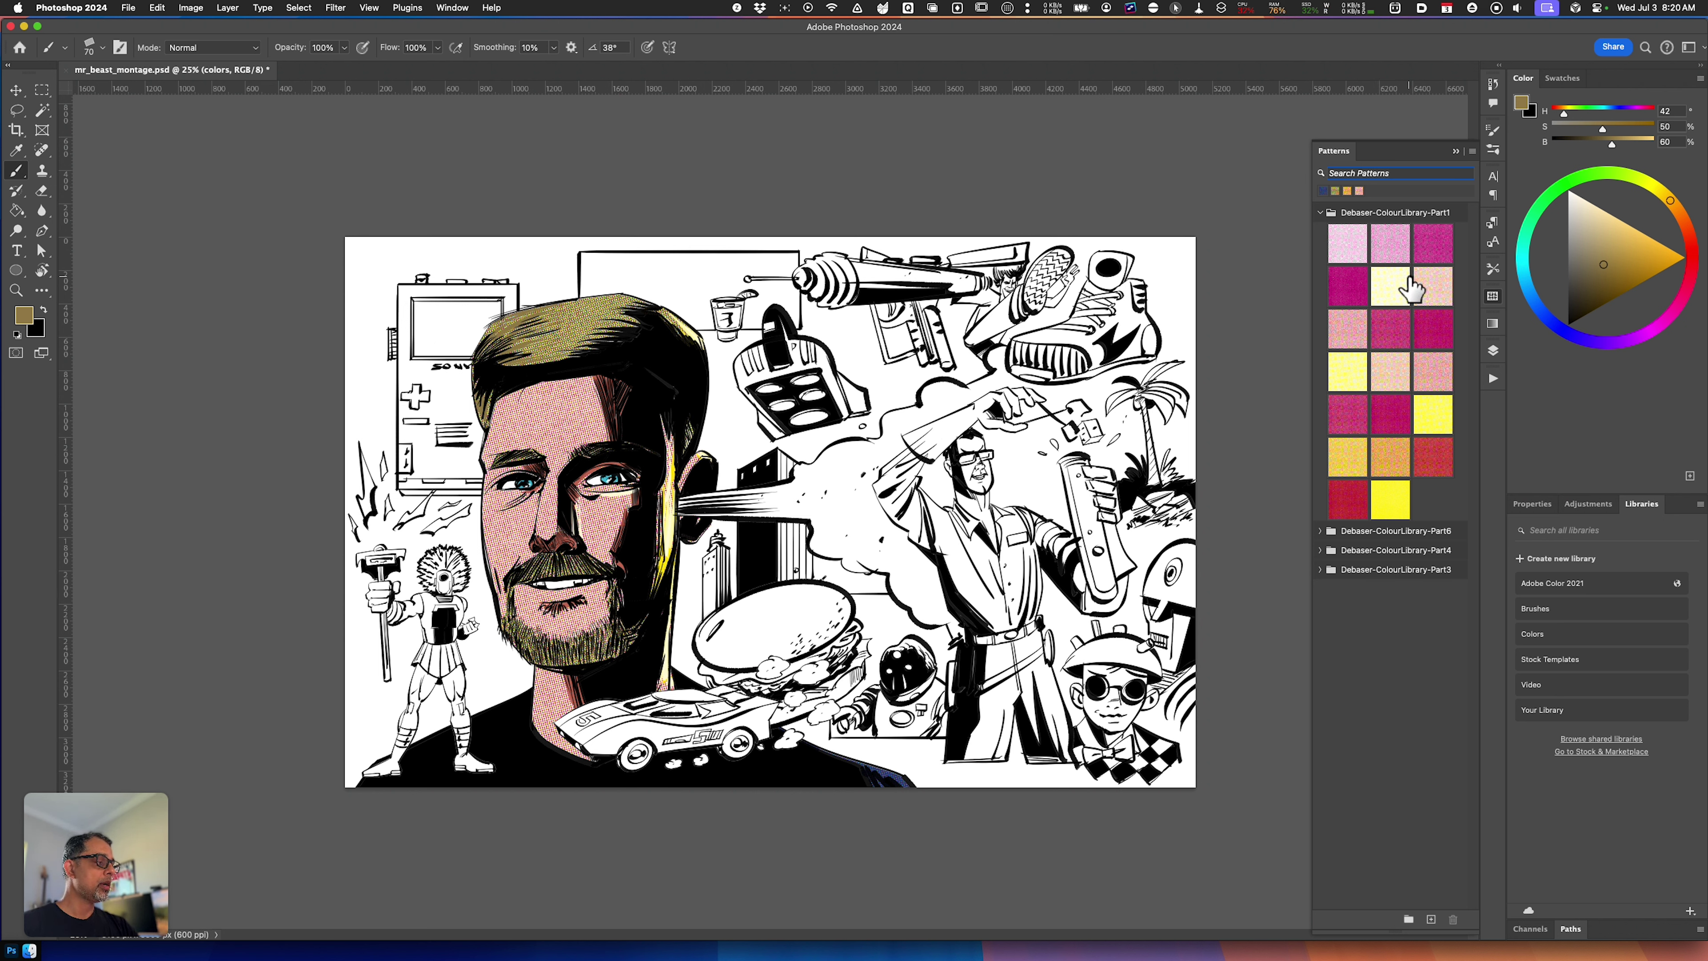